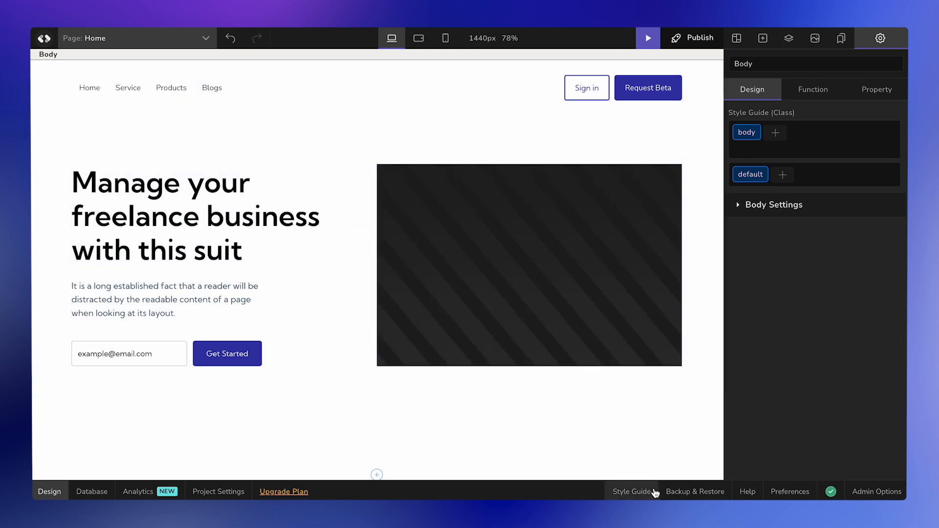
Open the style guide and add a second theme.
click(655, 492)
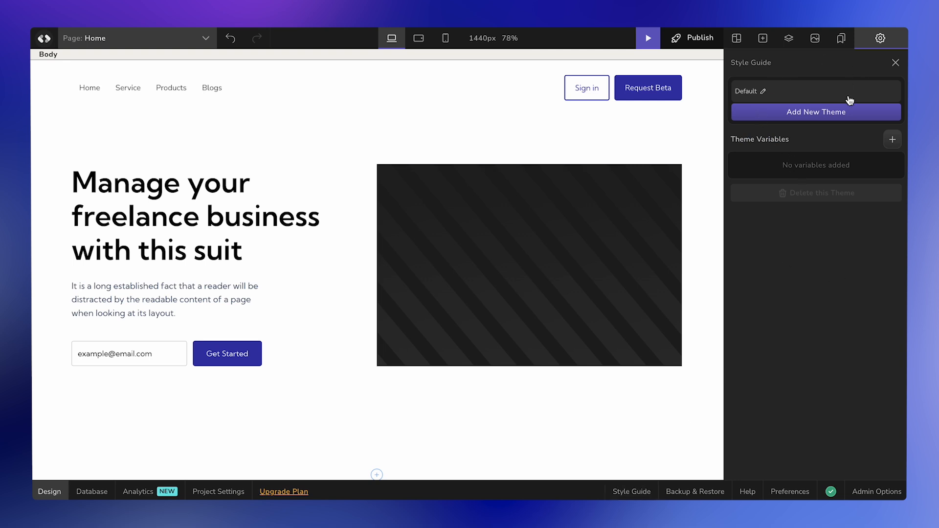
click(849, 112)
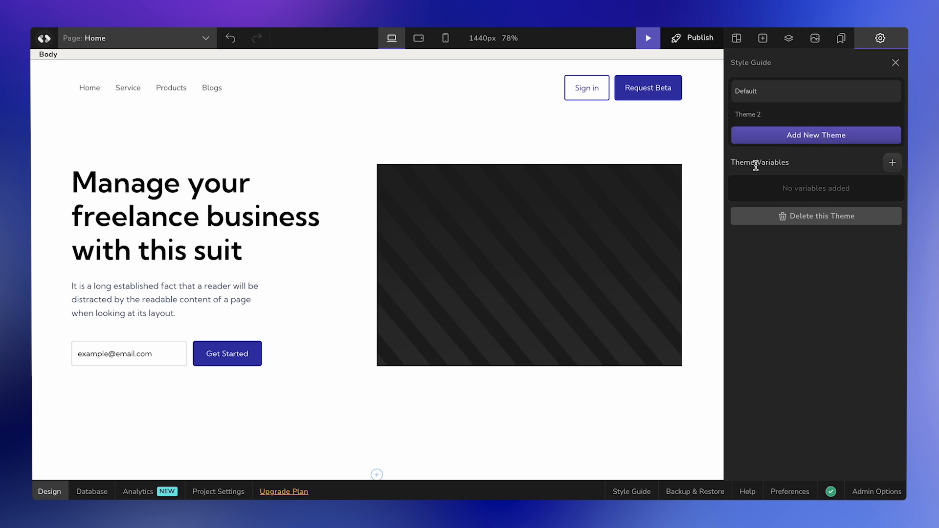
drag(740, 164, 807, 164)
Add three colour variables to the theme variables.
click(890, 162)
click(891, 164)
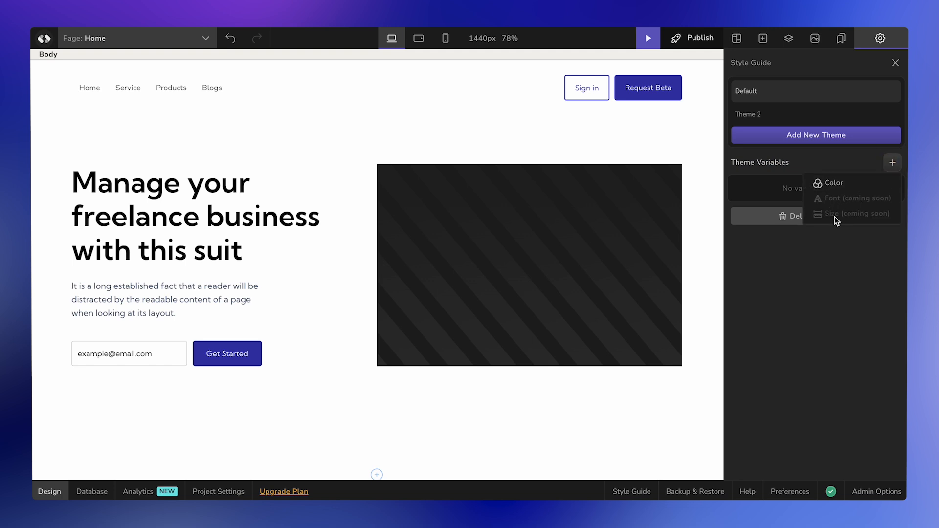
click(849, 185)
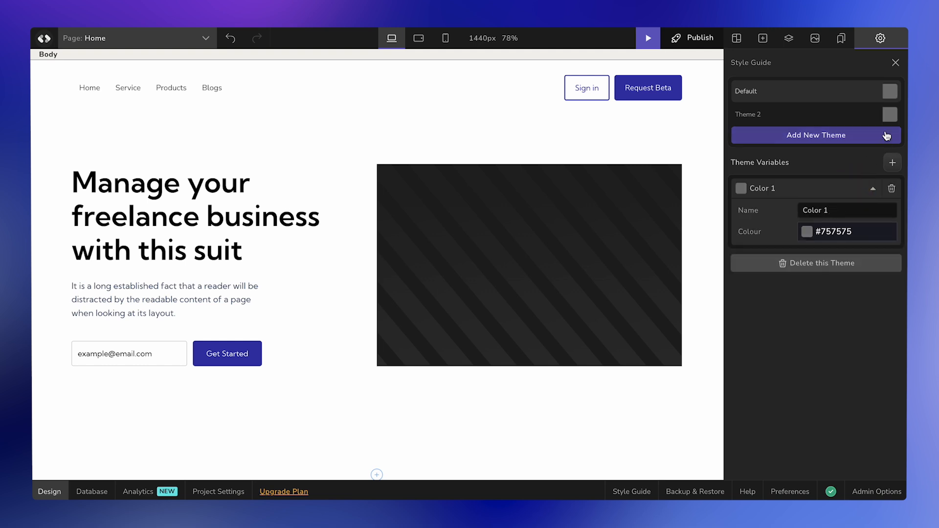
click(892, 162)
click(878, 191)
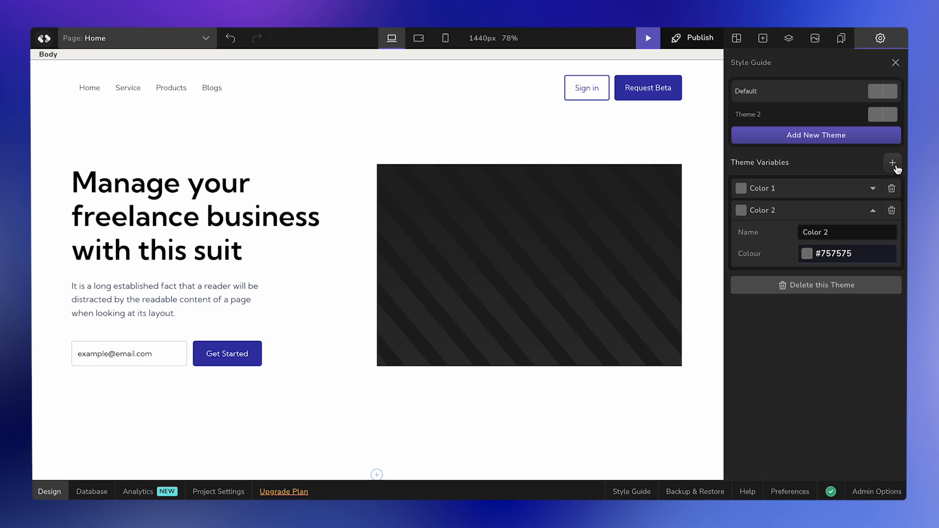
click(892, 163)
click(874, 189)
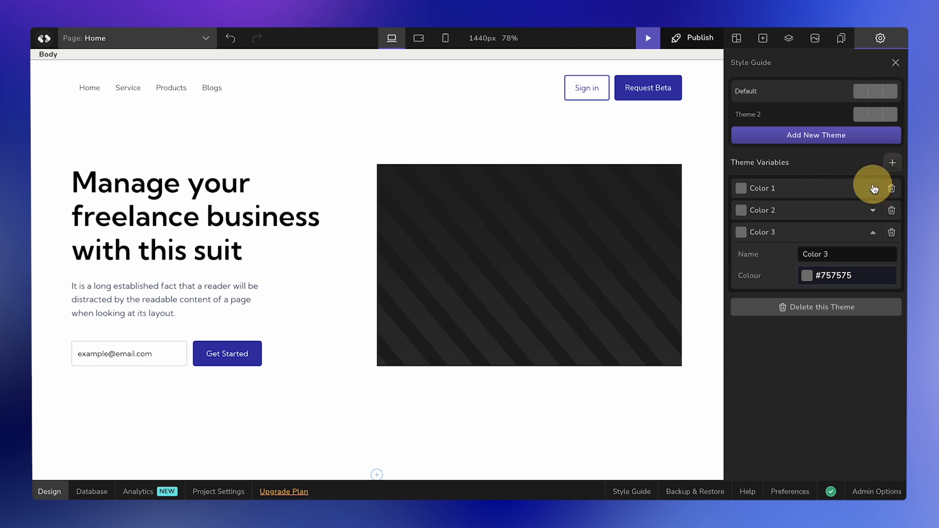
Rename the three colour variables in order as Primary, Text and BG.
click(777, 190)
triple_click(829, 209)
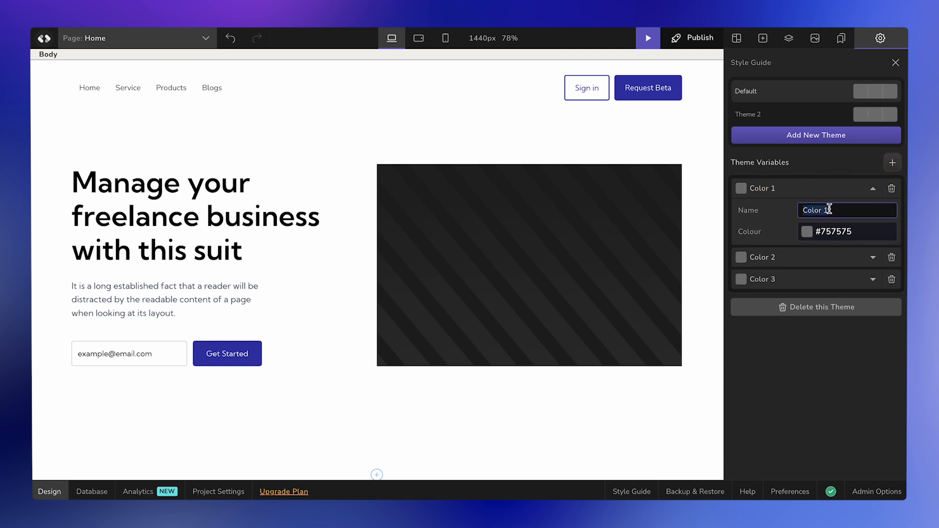
text(Primary)
click(814, 253)
triple_click(819, 232)
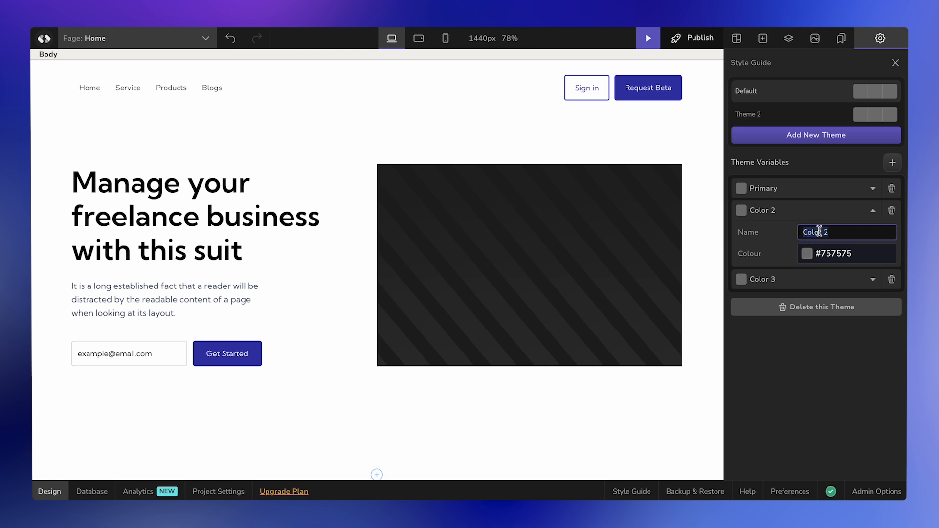
text(Text)
click(809, 280)
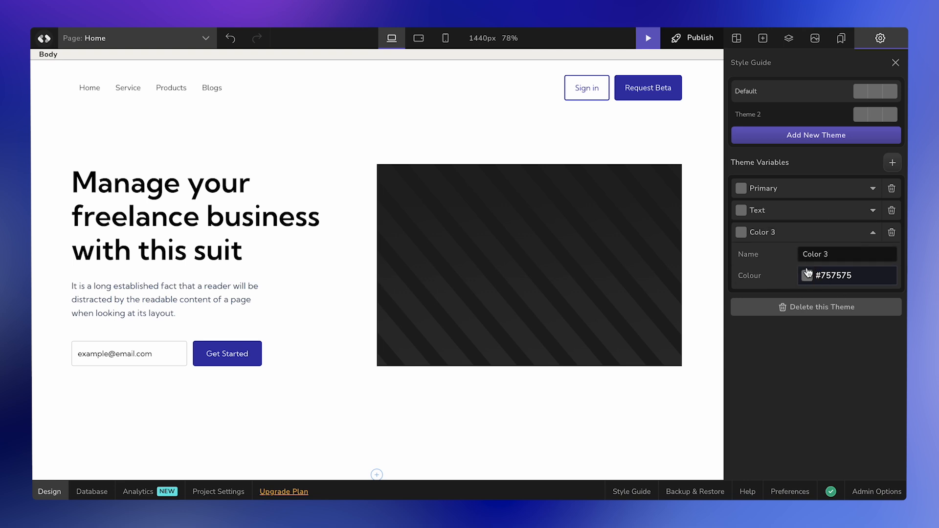
triple_click(813, 255)
text(BG)
click(832, 339)
Select Theme 2 and set its Primary variable to an orange, about #DD910D.
click(835, 119)
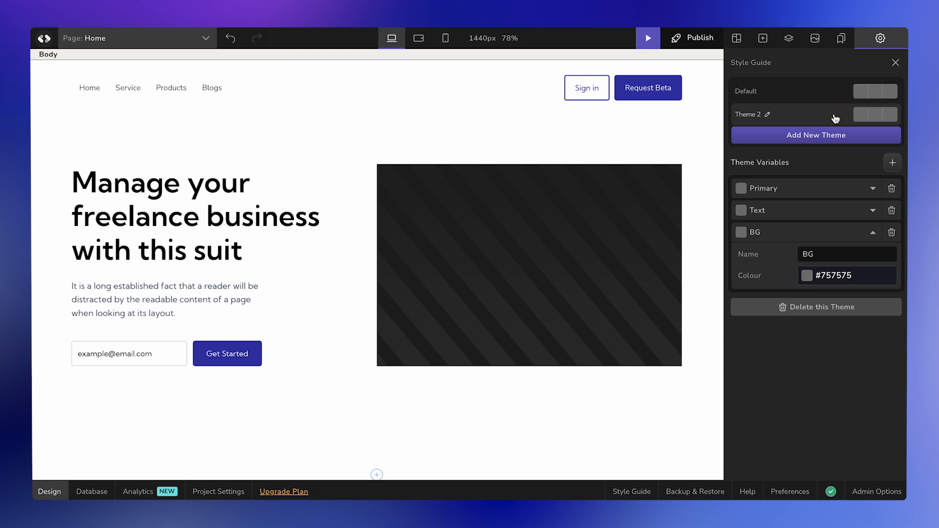
click(809, 191)
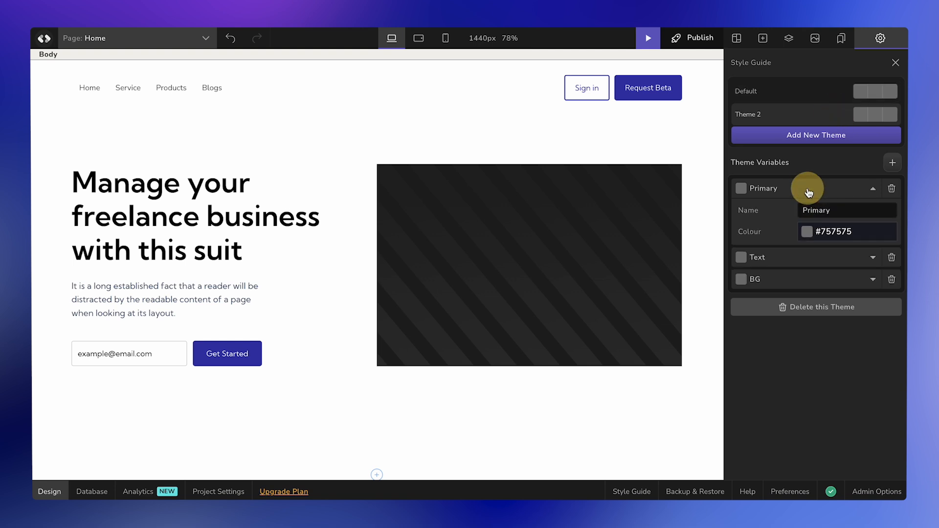
click(807, 233)
drag(776, 347, 766, 345)
click(873, 260)
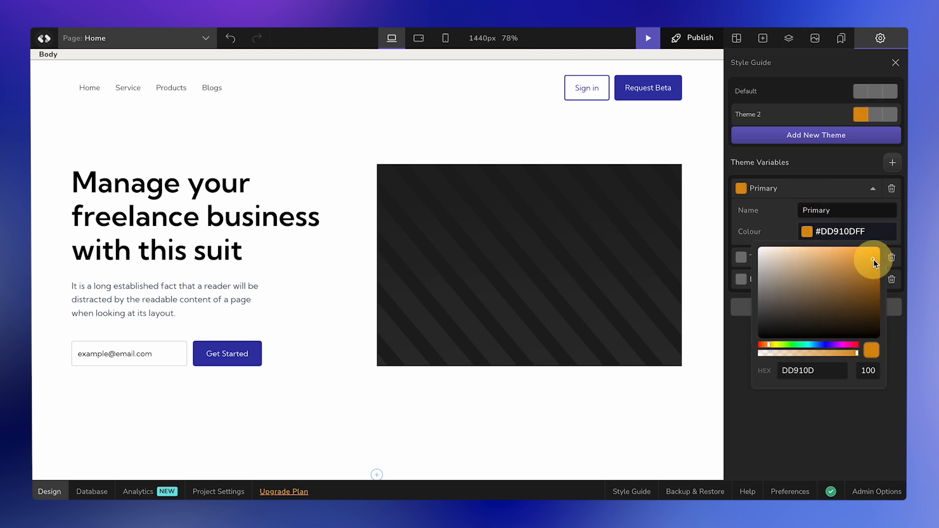
click(896, 374)
Set Theme 2's Text variable to a very dark olive brown.
click(796, 261)
click(807, 253)
click(773, 365)
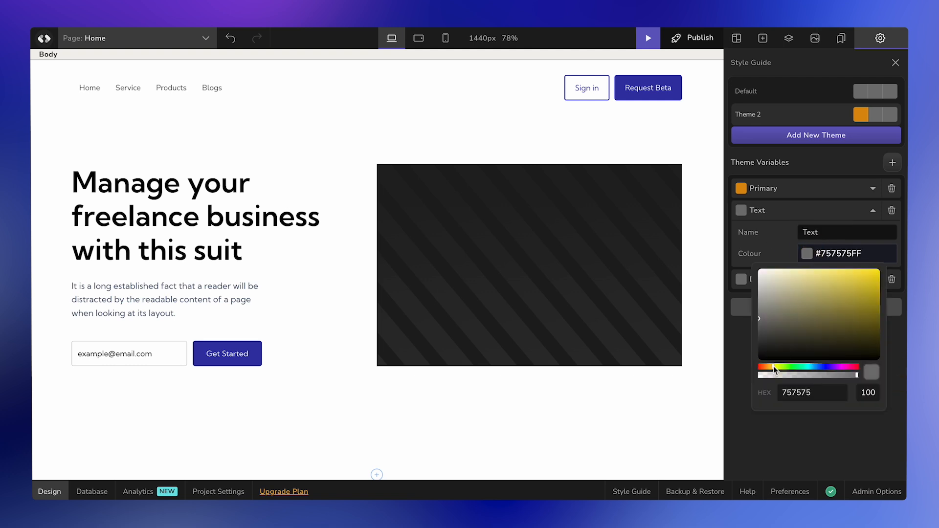
click(874, 330)
click(873, 334)
Set Theme 2's BG variable to a pale cream, about #F7EDCB.
click(747, 279)
click(806, 275)
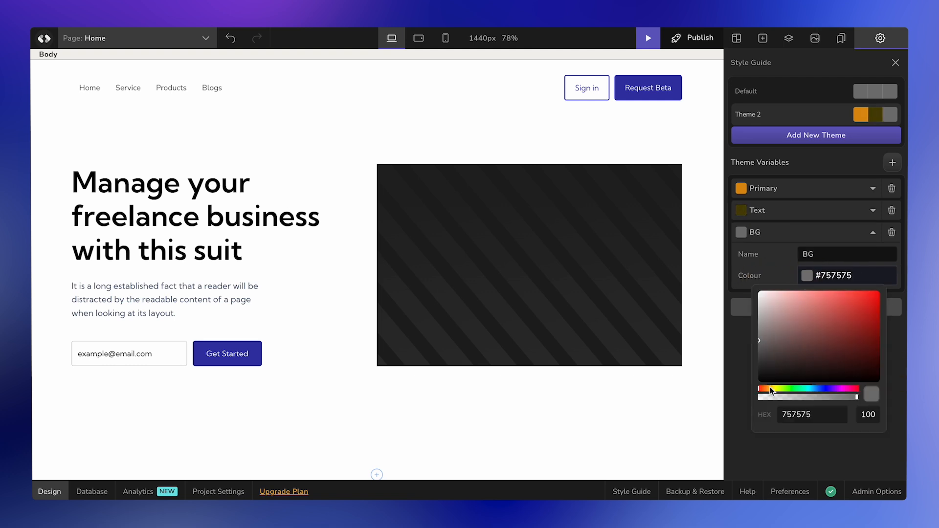
click(772, 387)
click(779, 296)
click(782, 294)
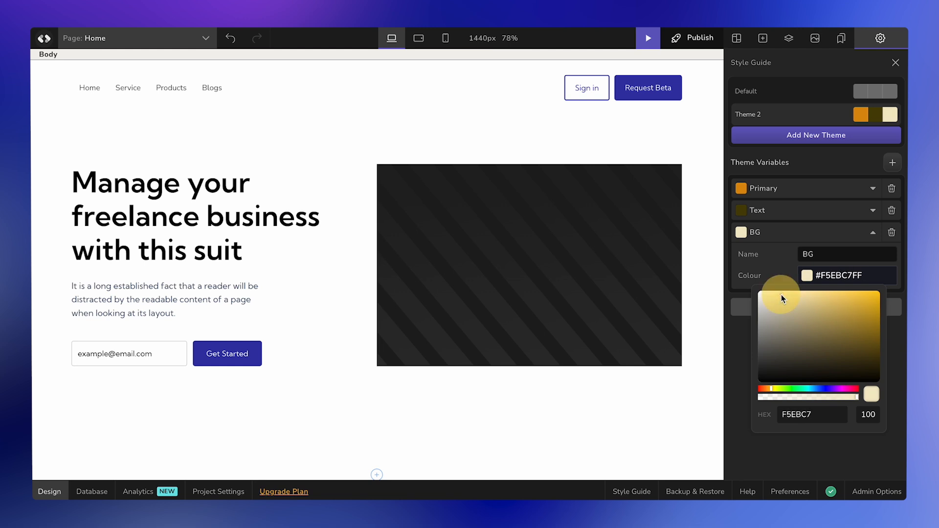
click(740, 332)
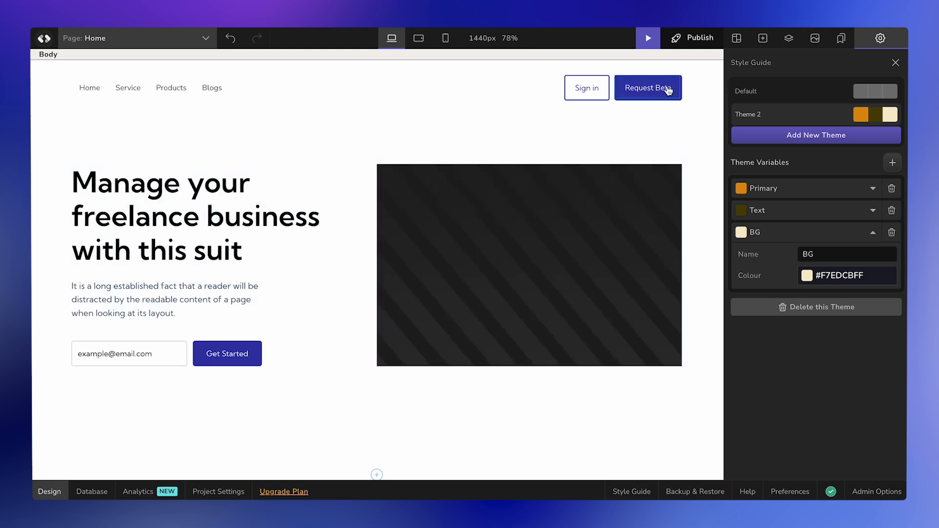
Set the header's Request Beta button background to the Primary theme colour.
click(666, 90)
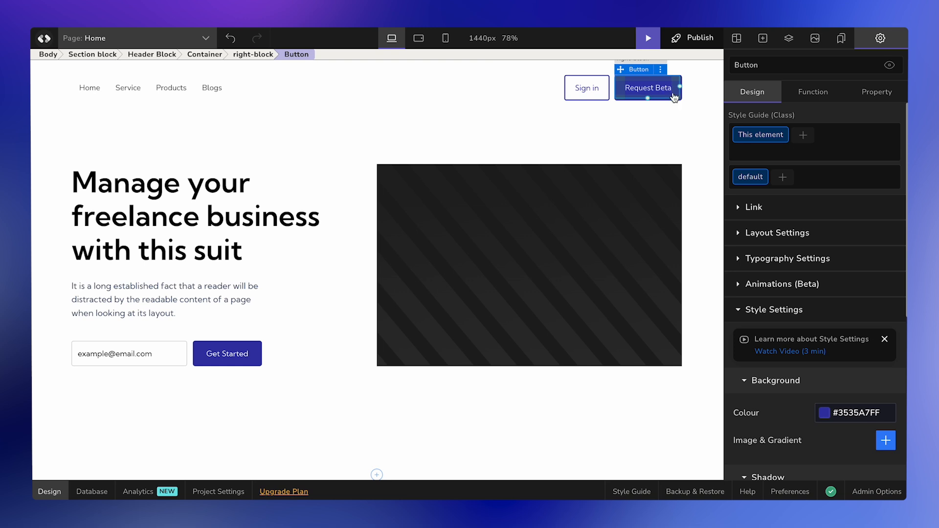
scroll(796, 299, down, 4)
scroll(796, 300, down, 2)
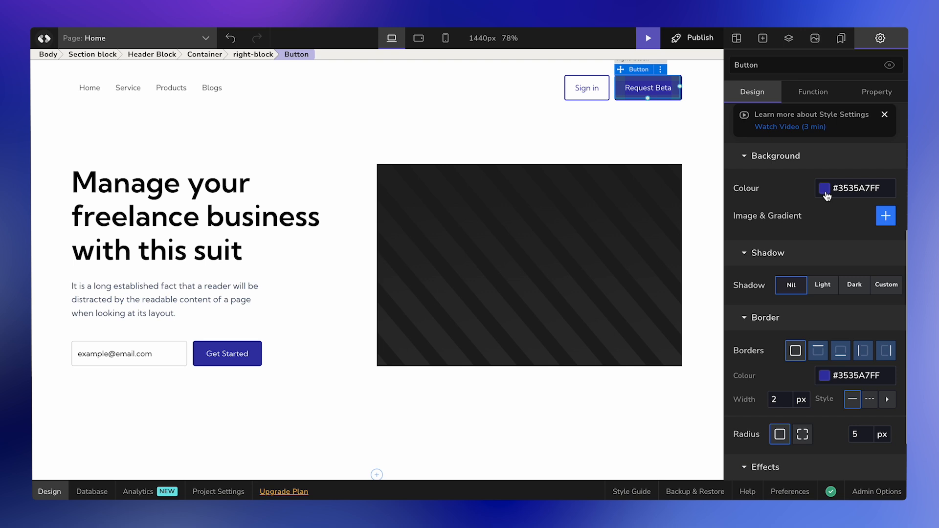
click(824, 189)
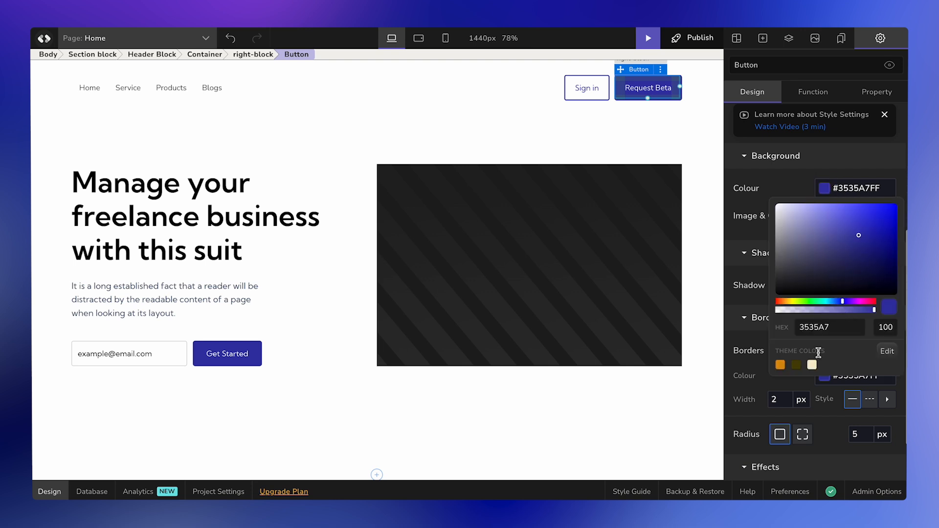
click(780, 366)
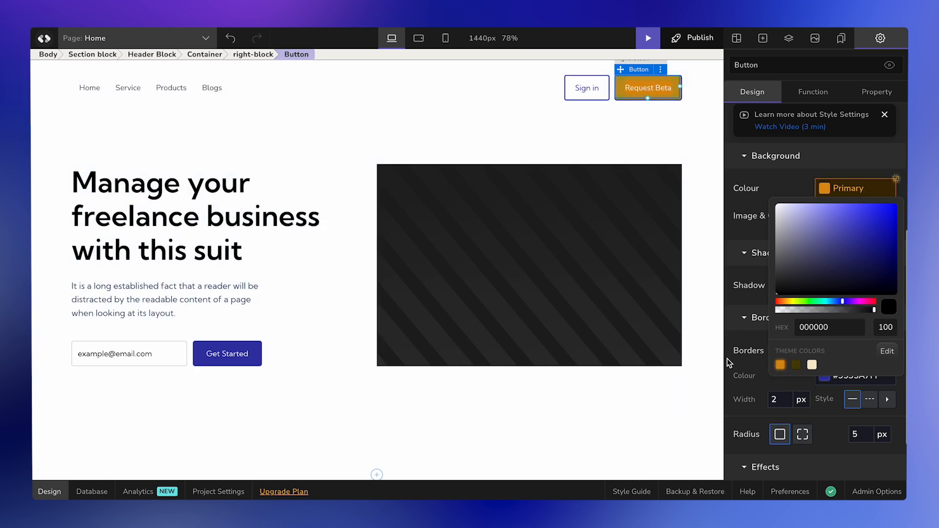
click(687, 126)
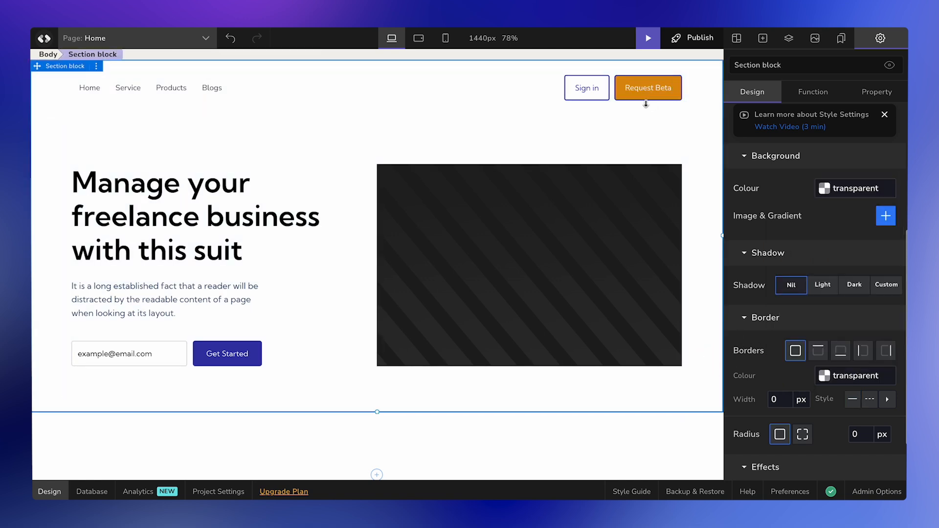
Set the Request Beta button's border colour to the Primary theme colour.
click(667, 89)
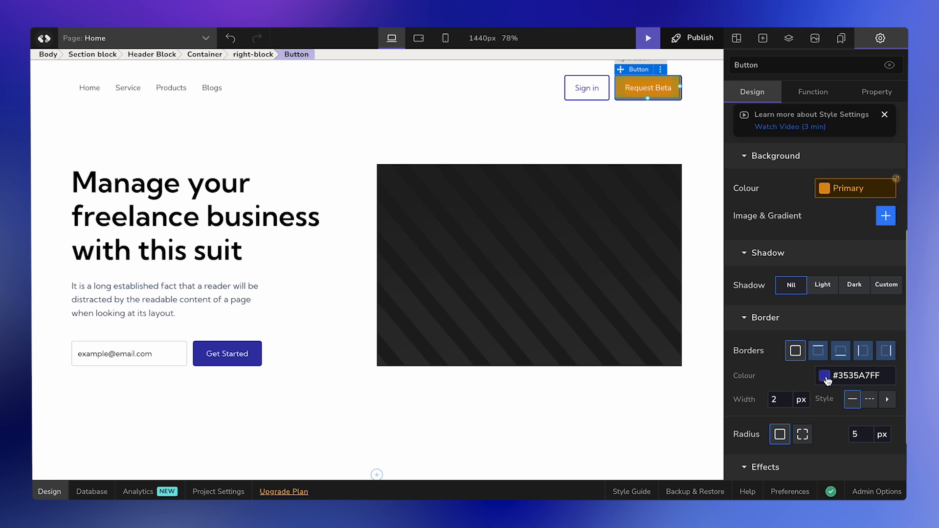
click(844, 377)
scroll(831, 416, down, 2)
click(781, 469)
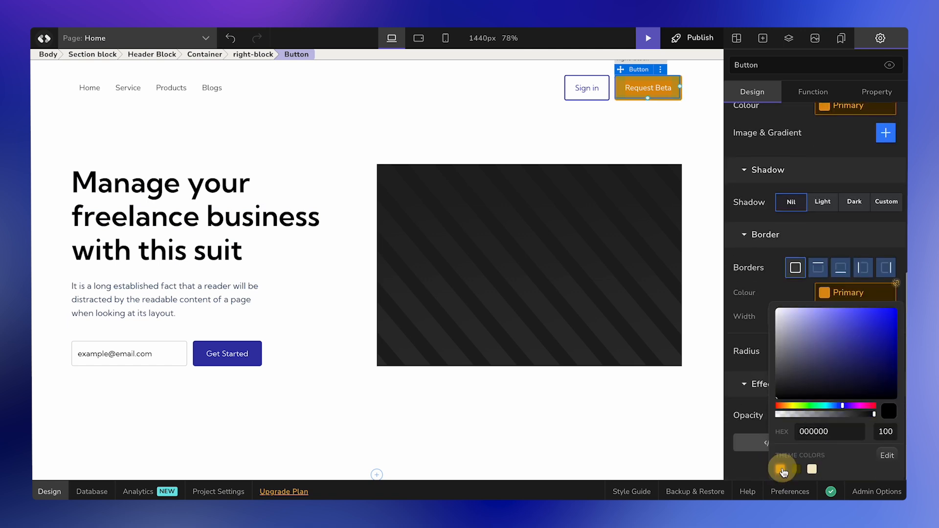
click(684, 121)
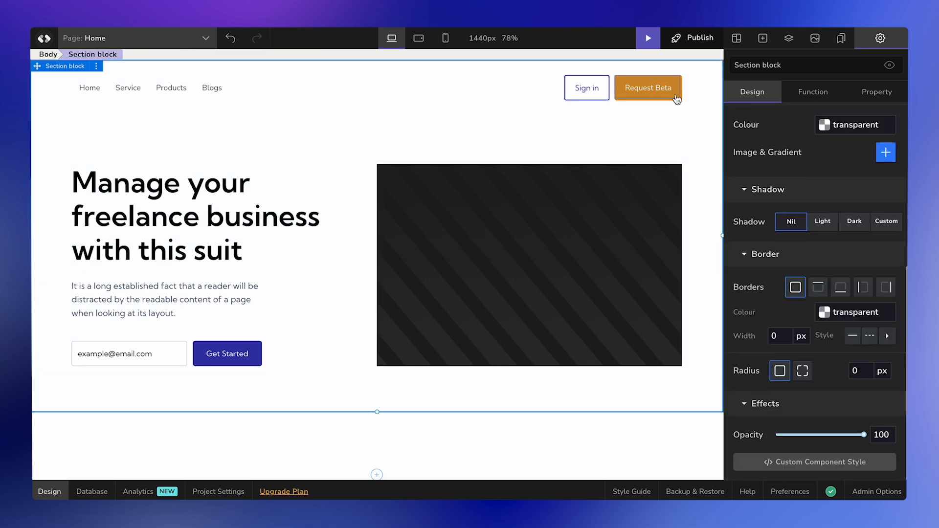
click(674, 89)
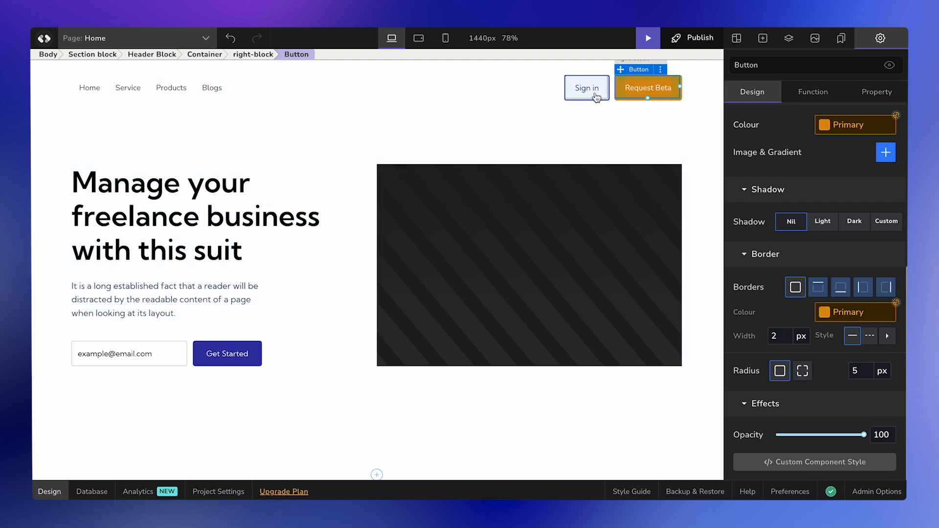
Set the Sign in button's border colour to the Primary theme colour.
click(595, 94)
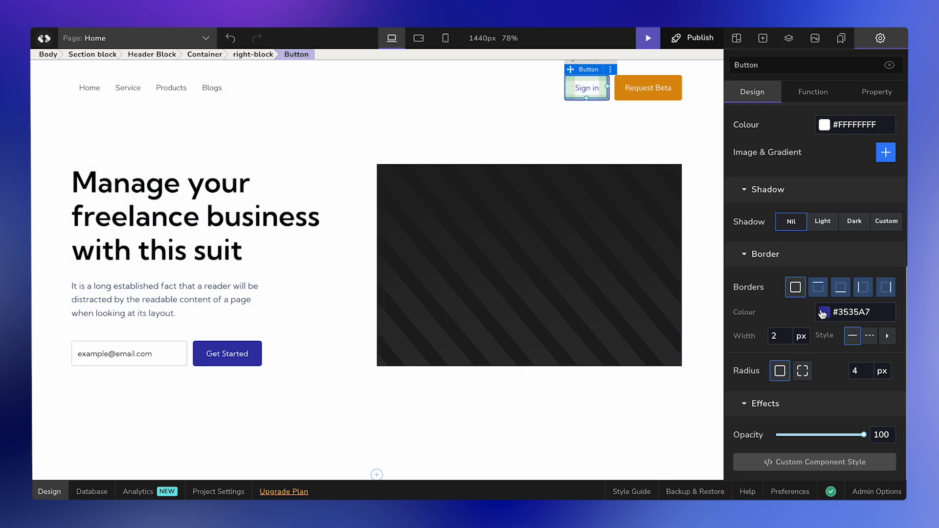
click(824, 312)
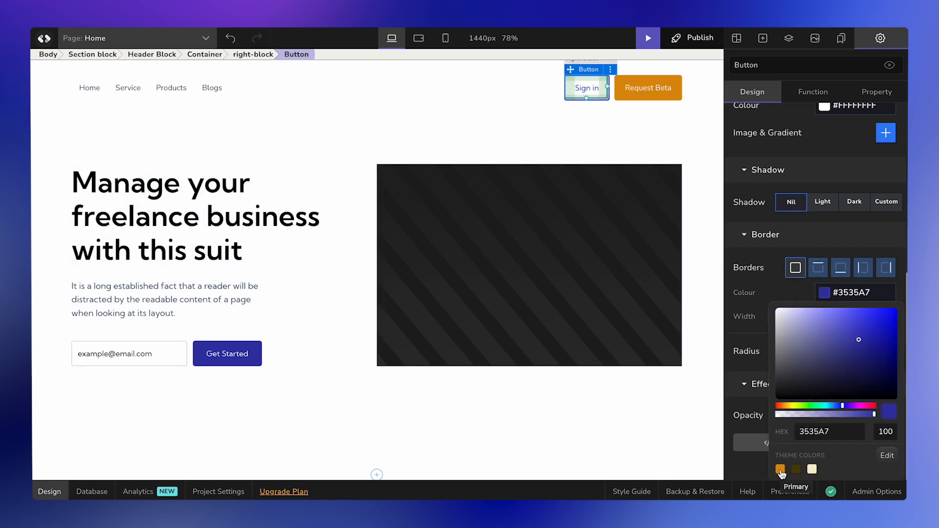
click(778, 469)
Set the Sign in button's text colour to the Primary theme colour in its typography settings.
scroll(796, 167, up, 5)
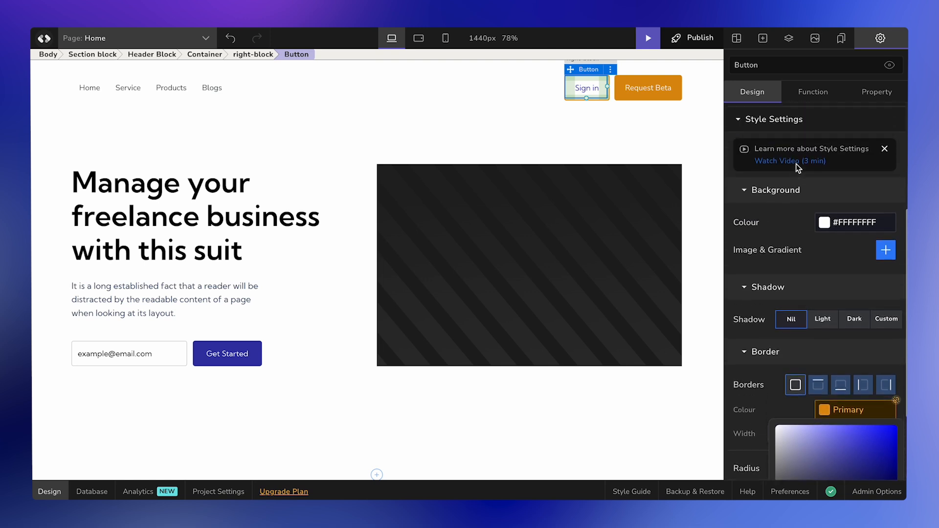
click(738, 192)
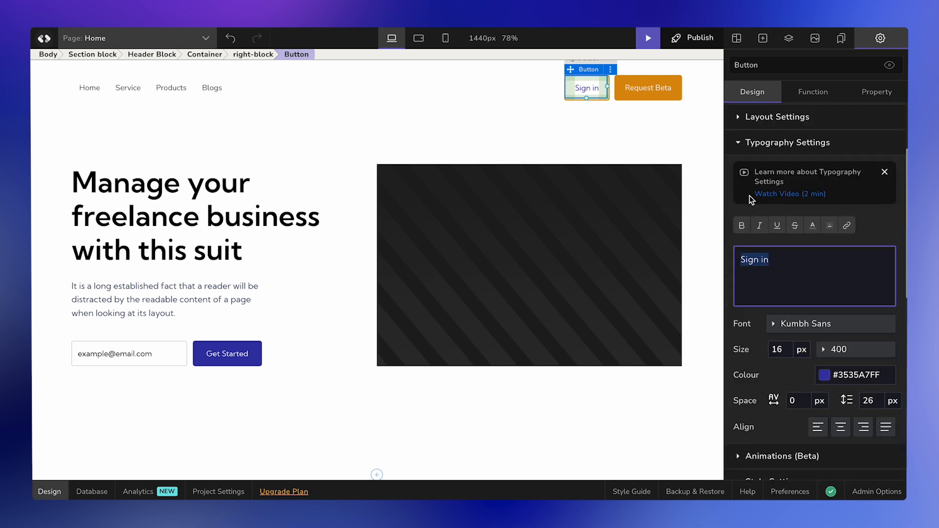
click(826, 375)
scroll(834, 416, down, 4)
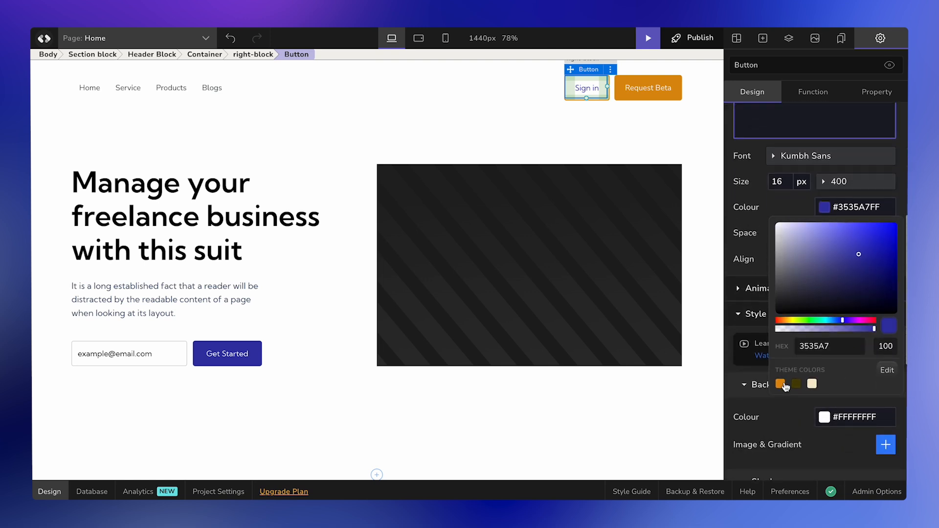
click(780, 384)
click(698, 110)
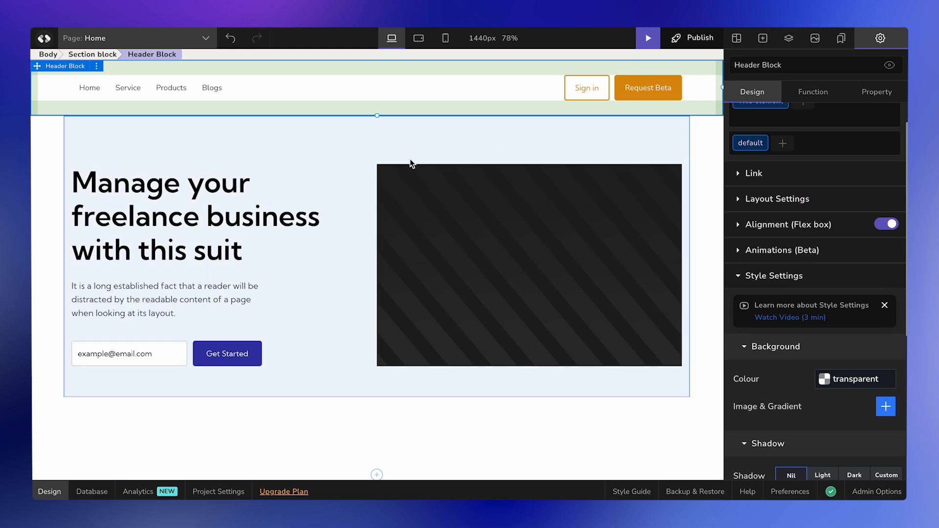
Set both the background and border colours of the hero section's Get Started button to the Primary theme colour.
click(249, 359)
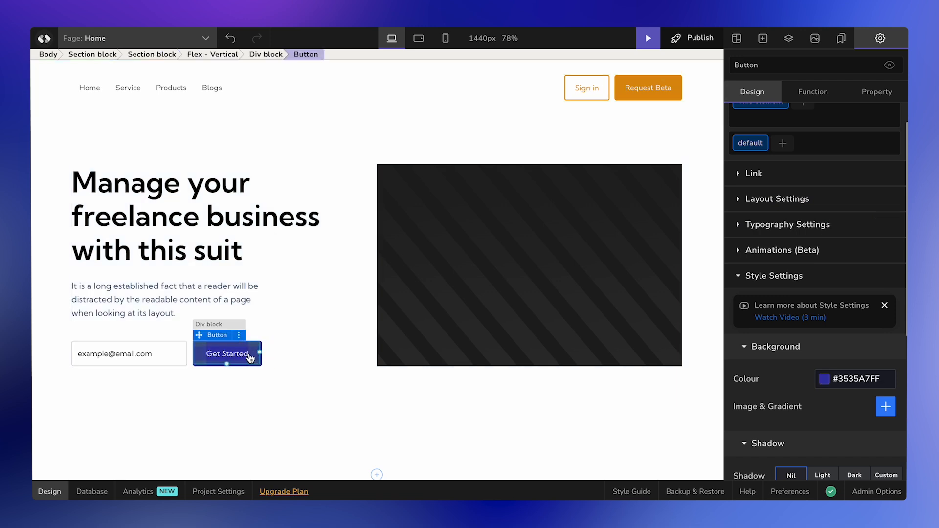
click(824, 379)
scroll(846, 430, down, 3)
click(780, 433)
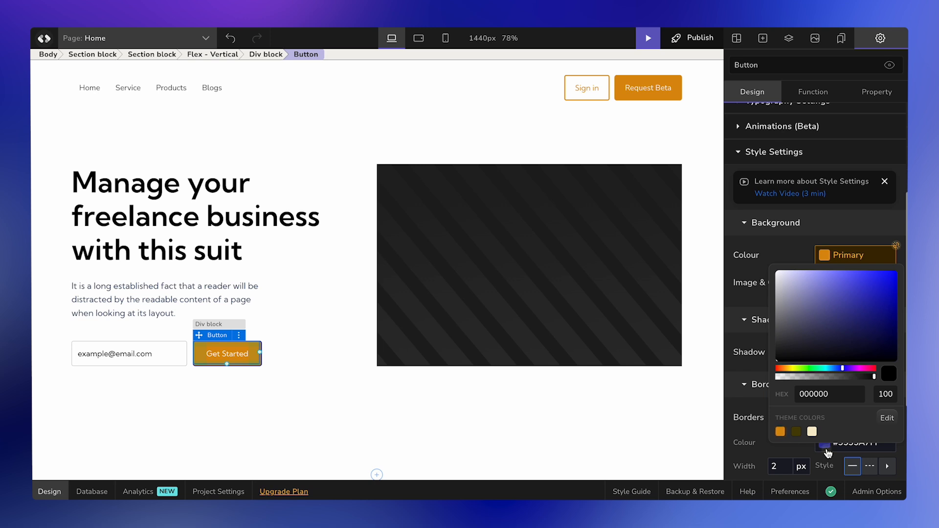
click(824, 443)
scroll(825, 461, down, 3)
click(780, 470)
click(357, 252)
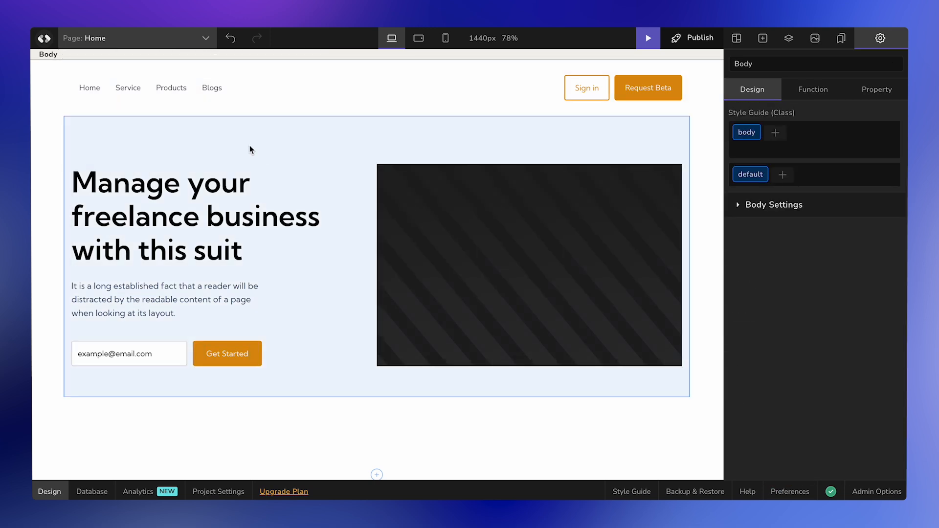
Set the header's Home link text colour to the Text theme colour in its typography settings.
click(216, 93)
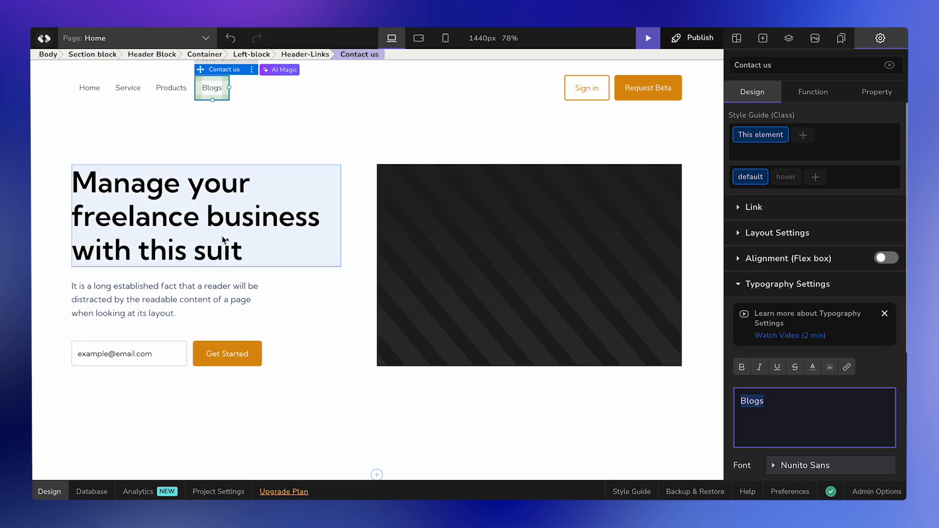
click(173, 90)
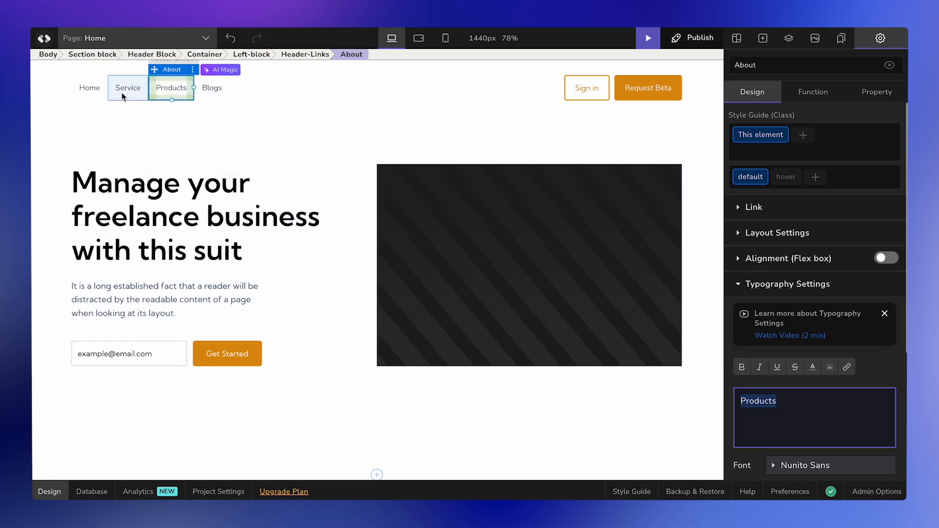
click(119, 91)
click(90, 90)
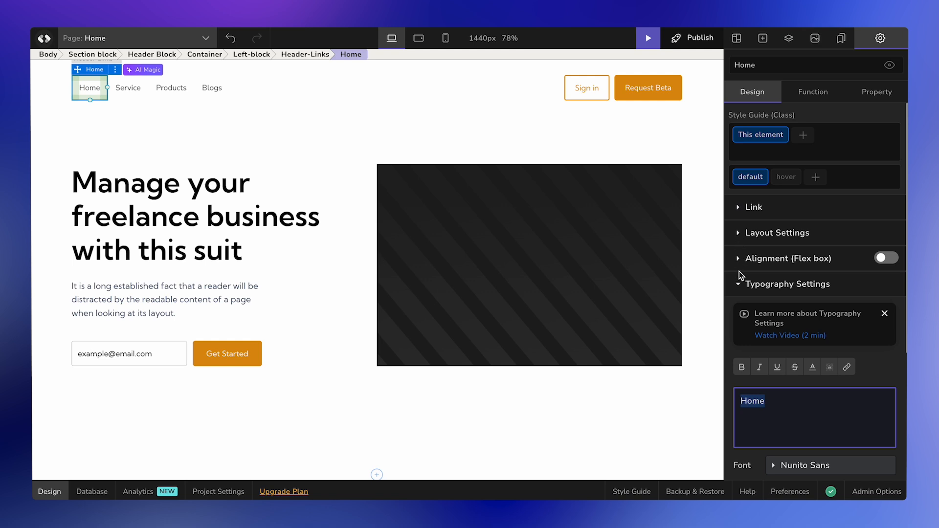
scroll(739, 288, down, 5)
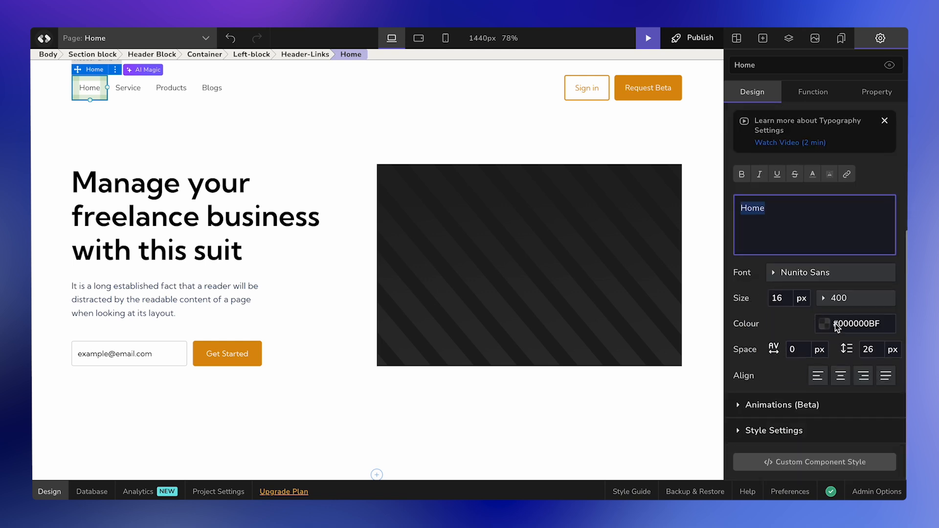
click(838, 325)
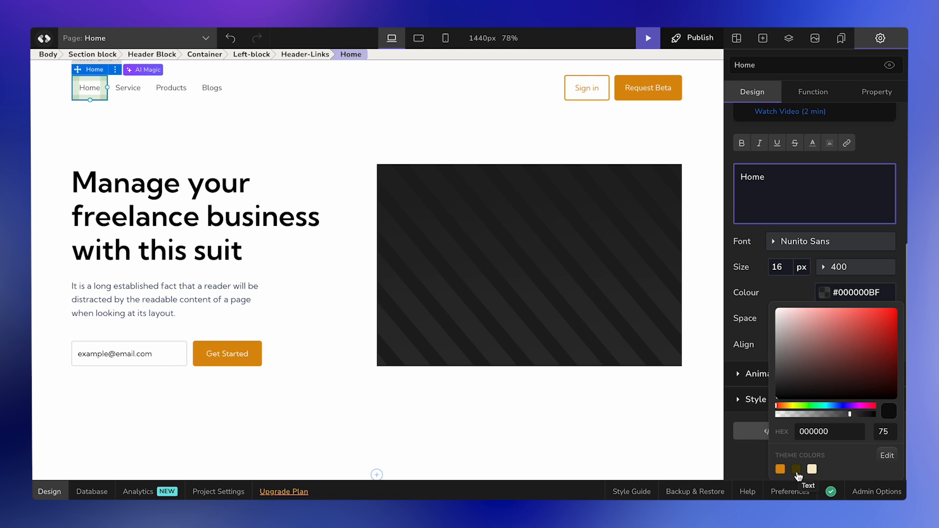
click(796, 470)
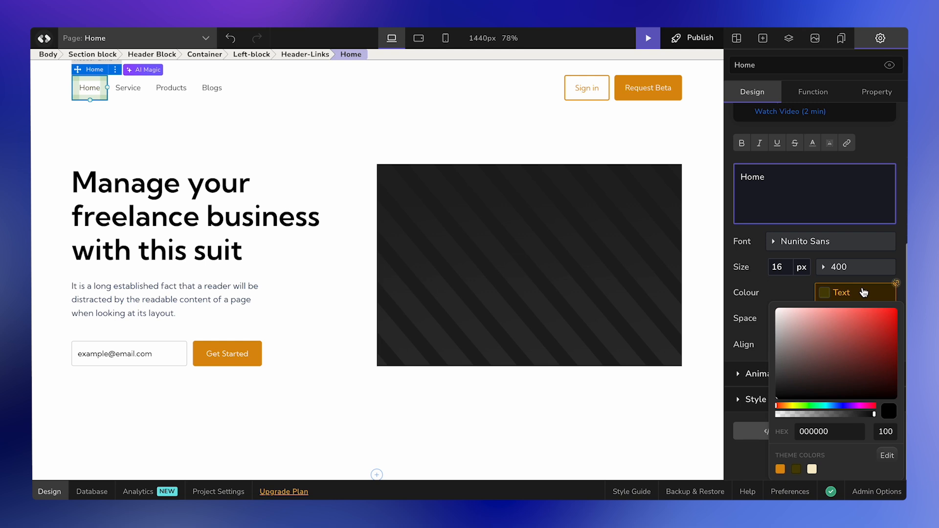
Apply the Text theme colour to the text of the header's Service, Products and Blogs links.
click(126, 88)
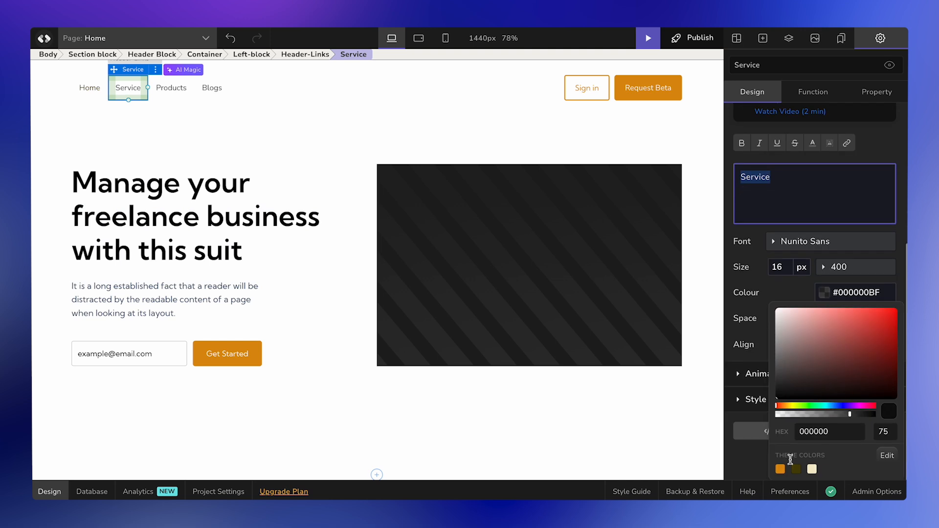
click(796, 469)
click(172, 89)
scroll(849, 352, down, 2)
click(797, 470)
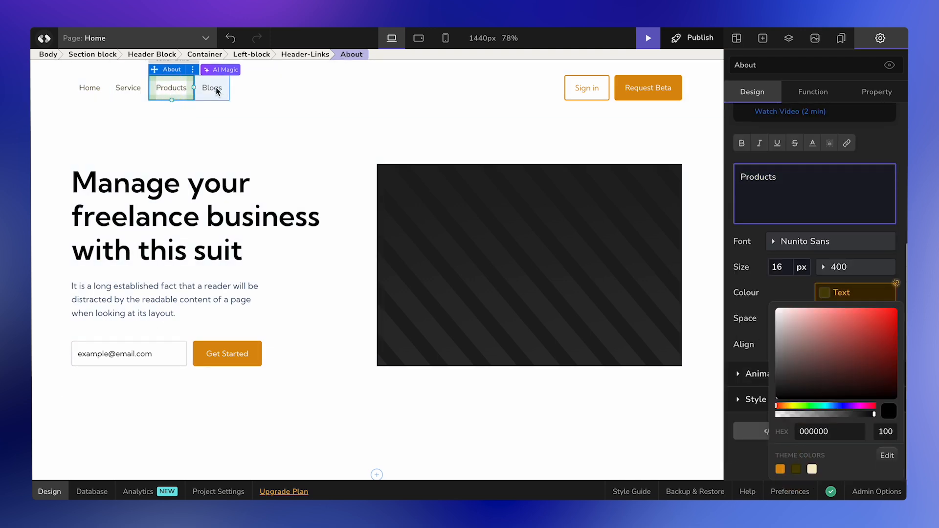
click(218, 92)
click(796, 470)
click(435, 104)
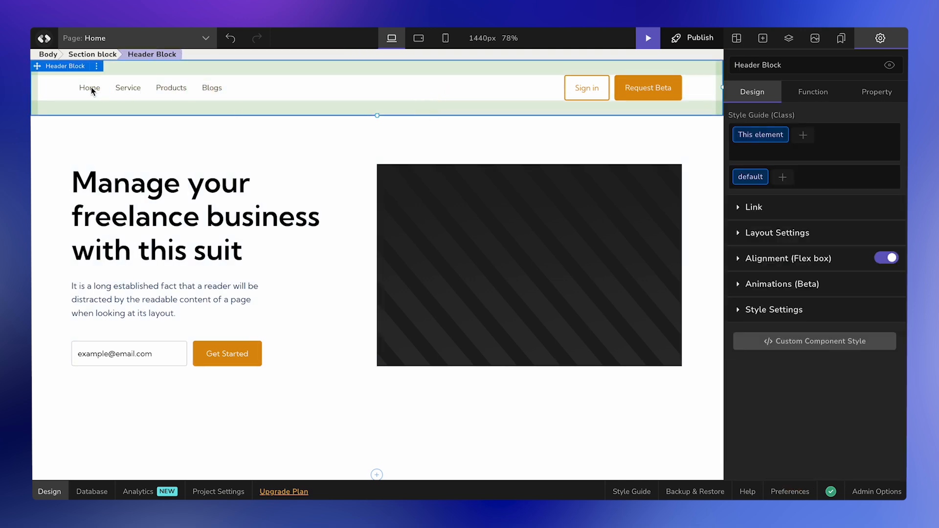
Apply the Text theme colour to the hero section's main heading and the paragraph below it.
click(210, 209)
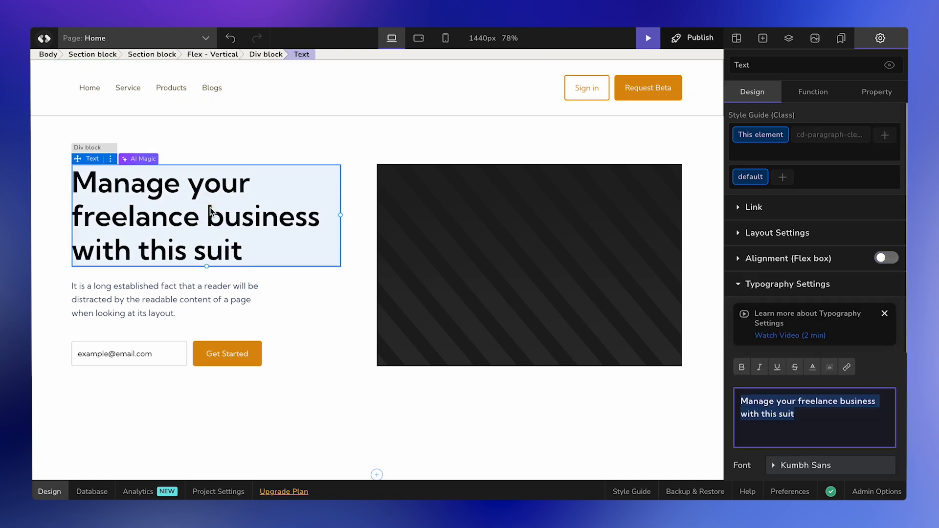
scroll(821, 355, down, 4)
click(826, 328)
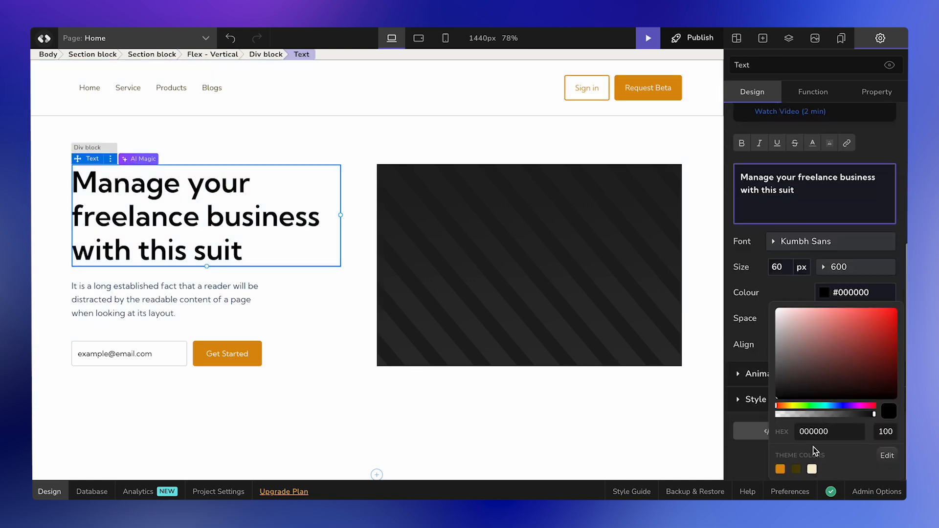
click(796, 469)
click(186, 301)
click(796, 469)
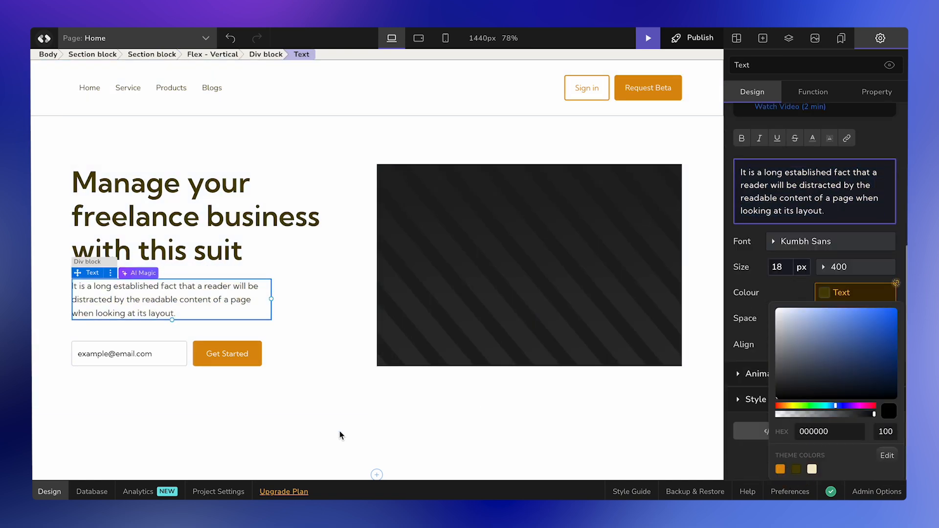
click(340, 435)
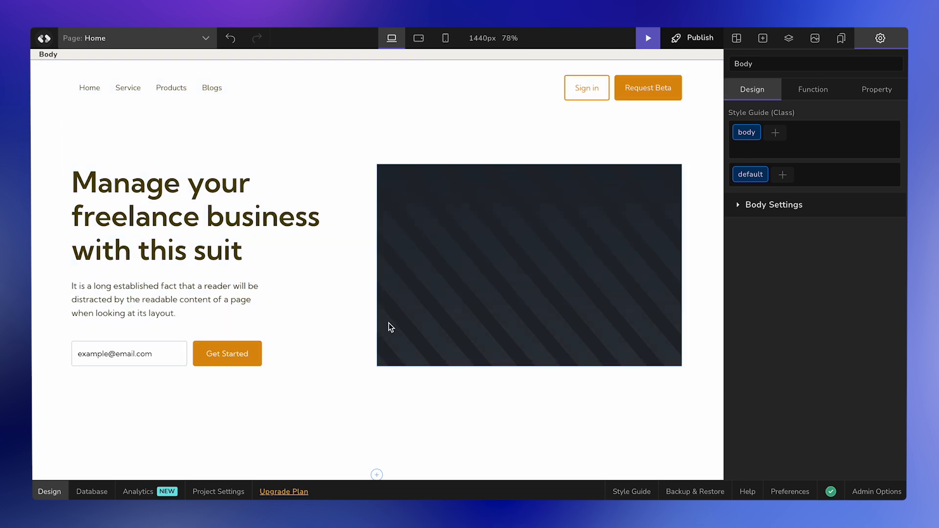
Set the page body's background colour to the BG theme colour in its body settings.
click(326, 427)
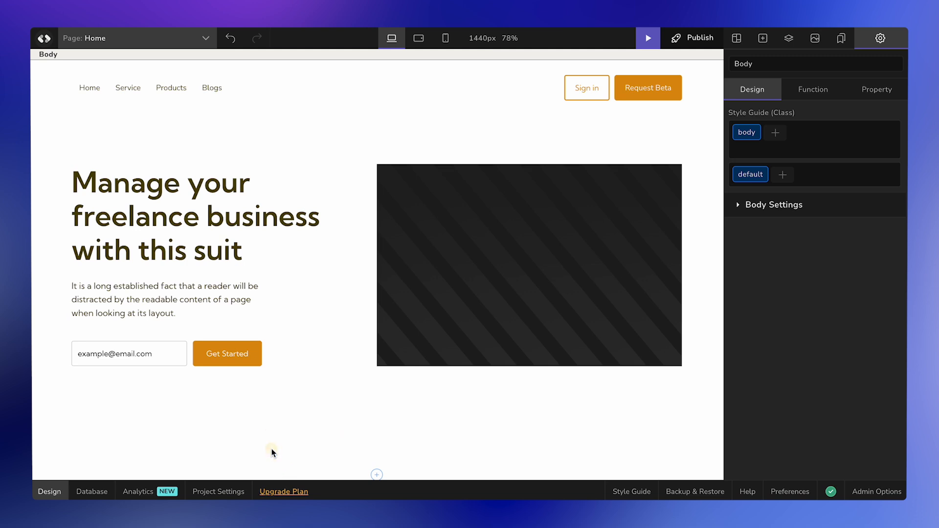
click(738, 206)
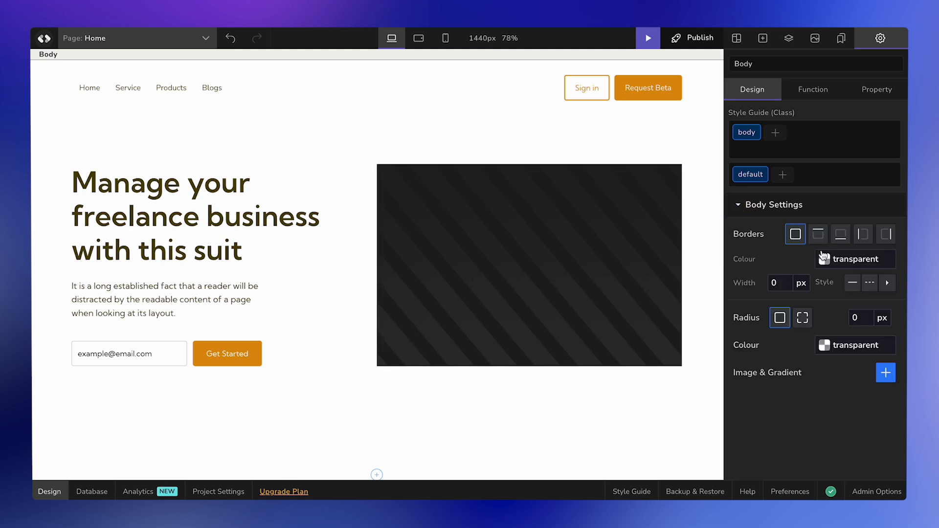
click(837, 351)
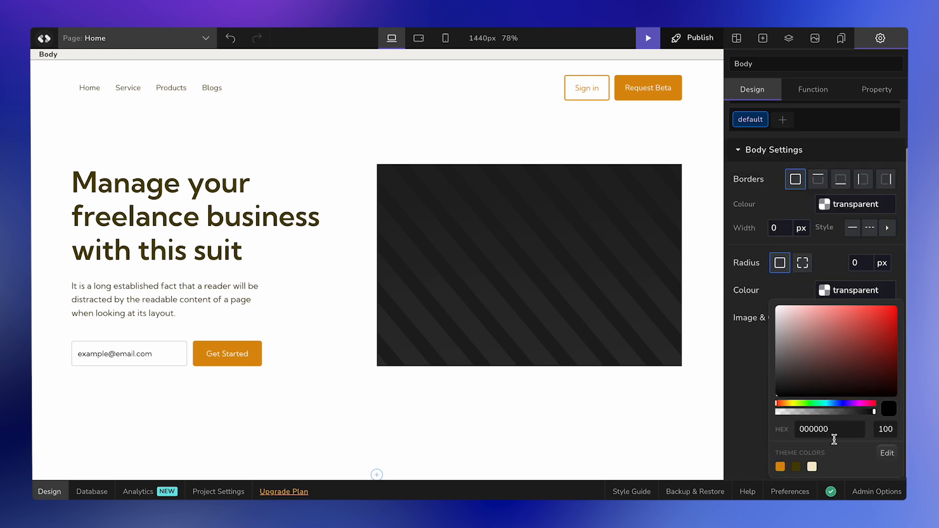
click(812, 467)
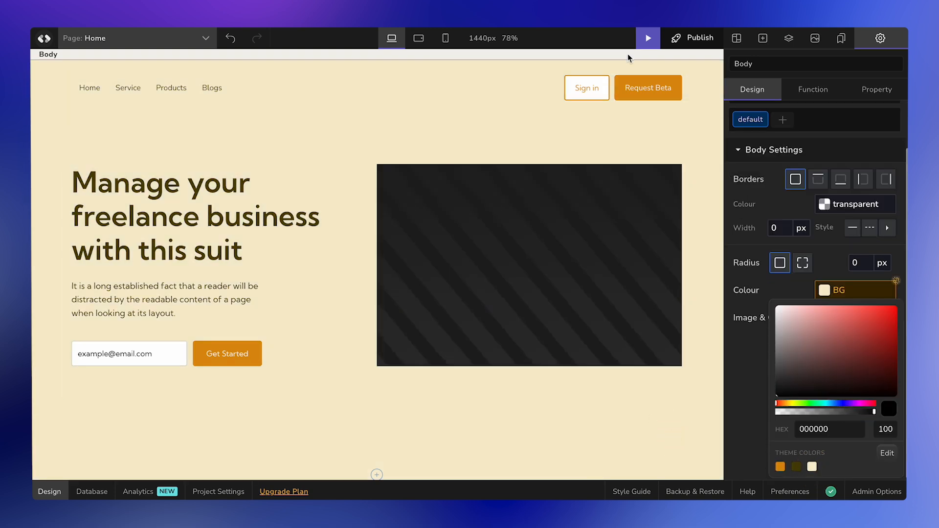
Rename Theme 2 as Orange in the style guide.
click(632, 491)
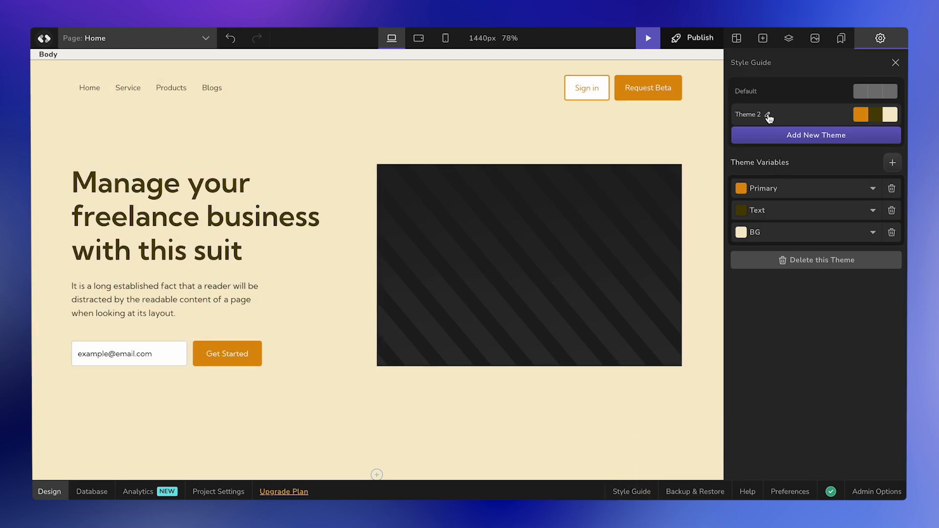
click(768, 115)
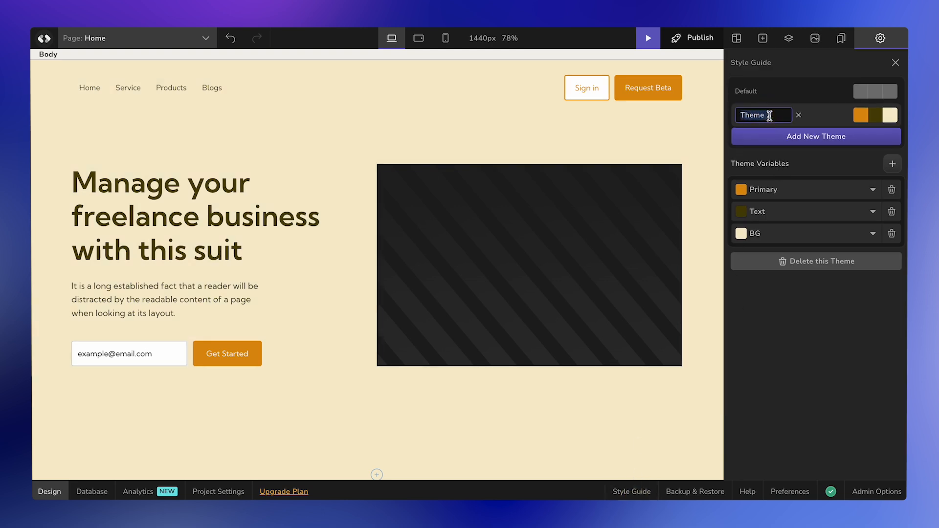
text(Orange)
click(818, 112)
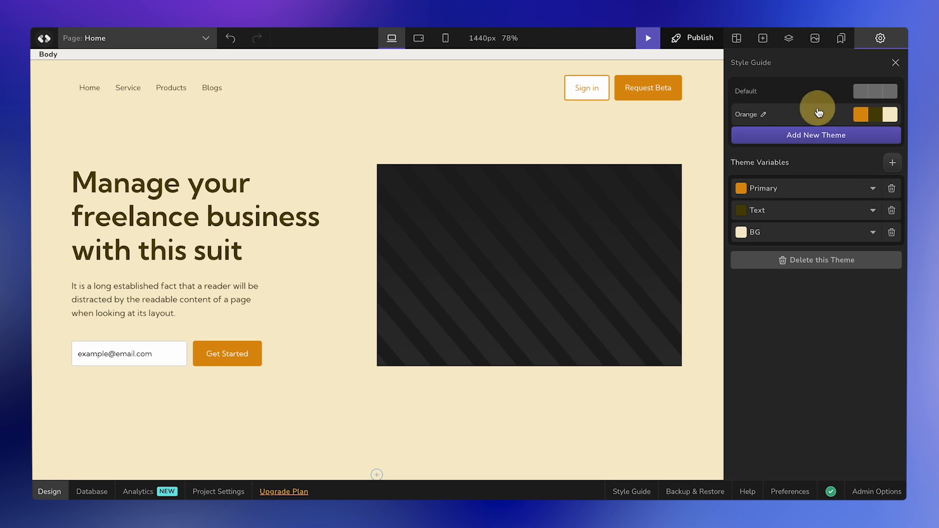
Add a new theme, make it active, and set its BG variable to the light green #DCF7DD.
click(806, 139)
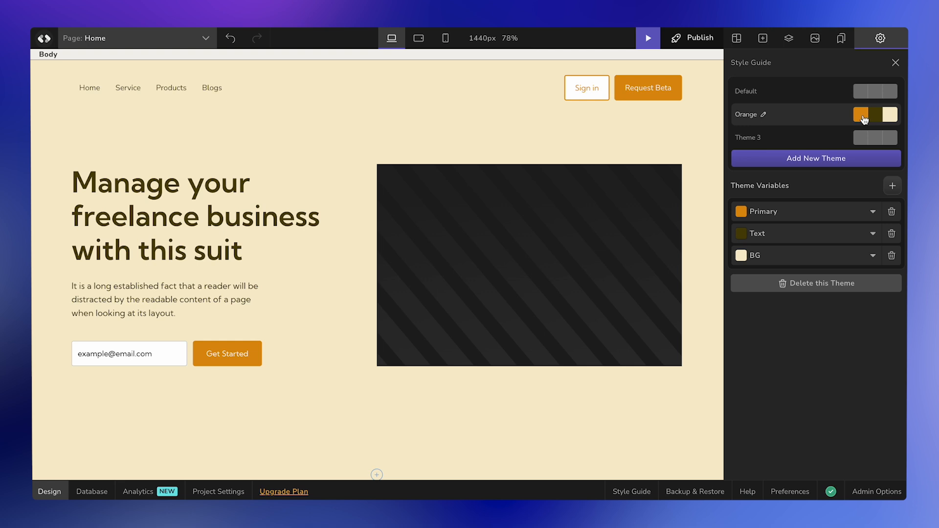
click(831, 140)
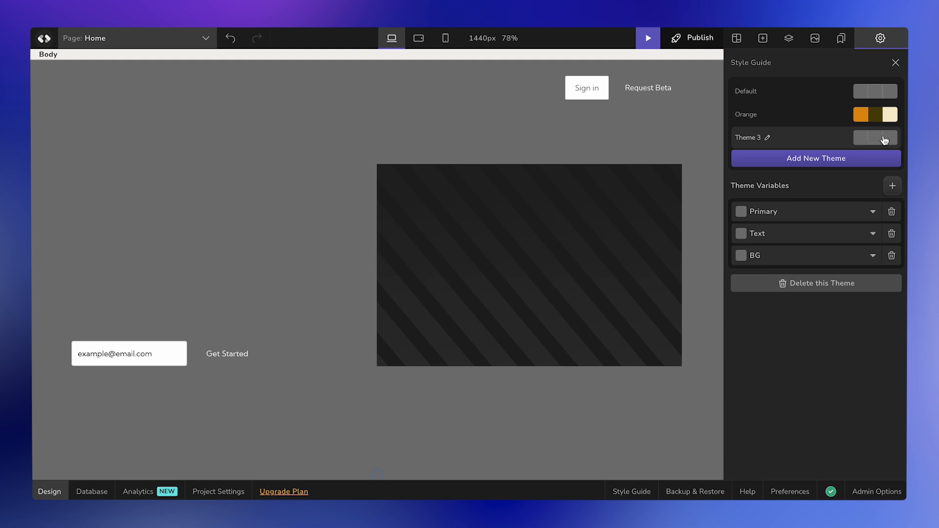
click(793, 267)
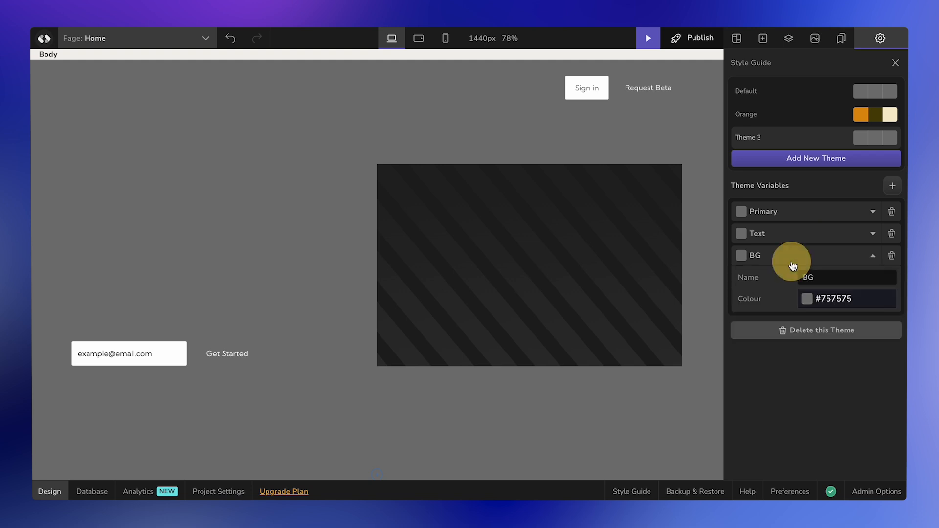
click(807, 298)
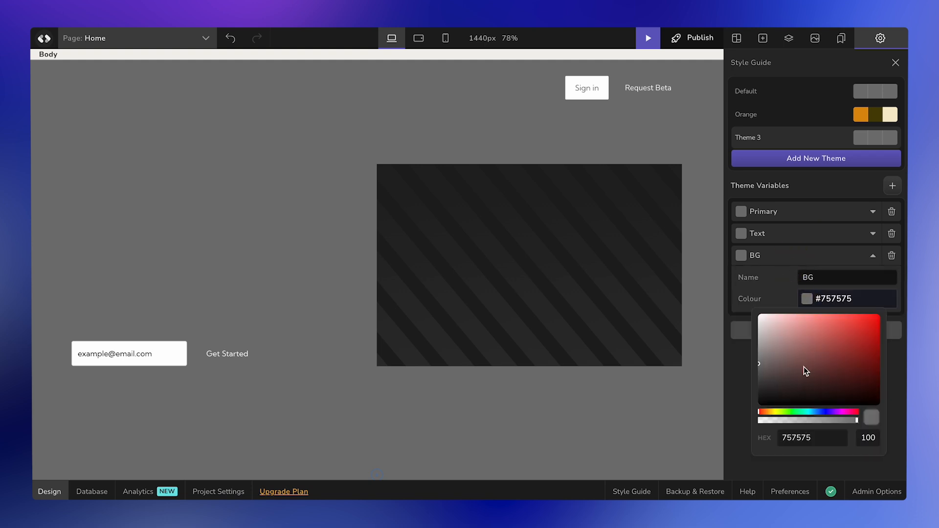
click(793, 411)
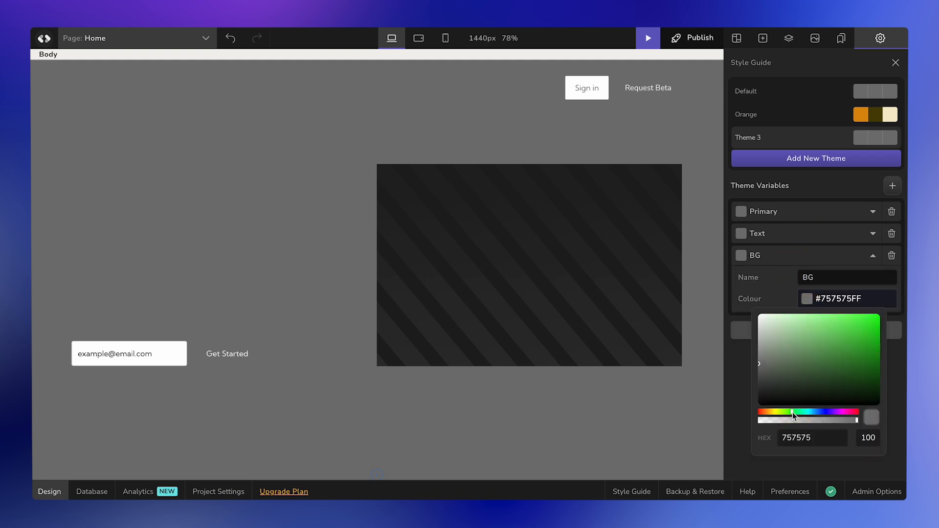
click(784, 320)
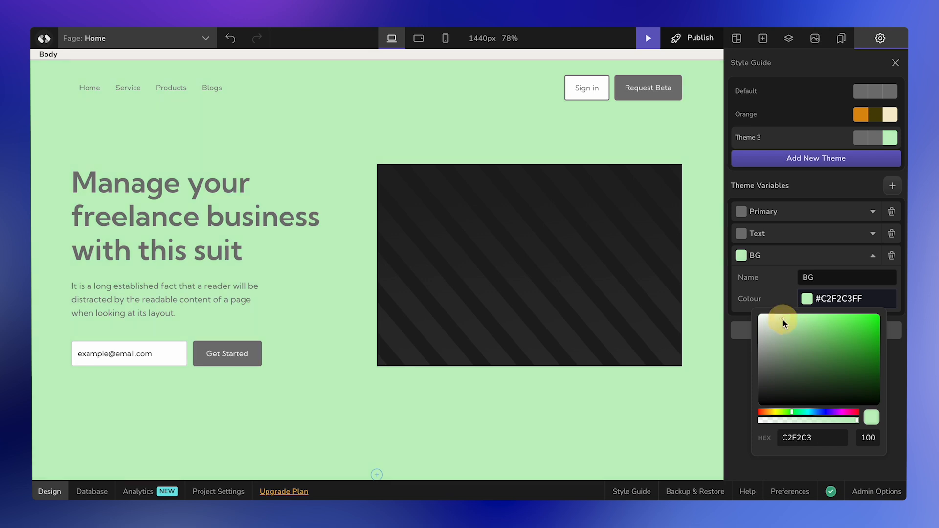
click(771, 318)
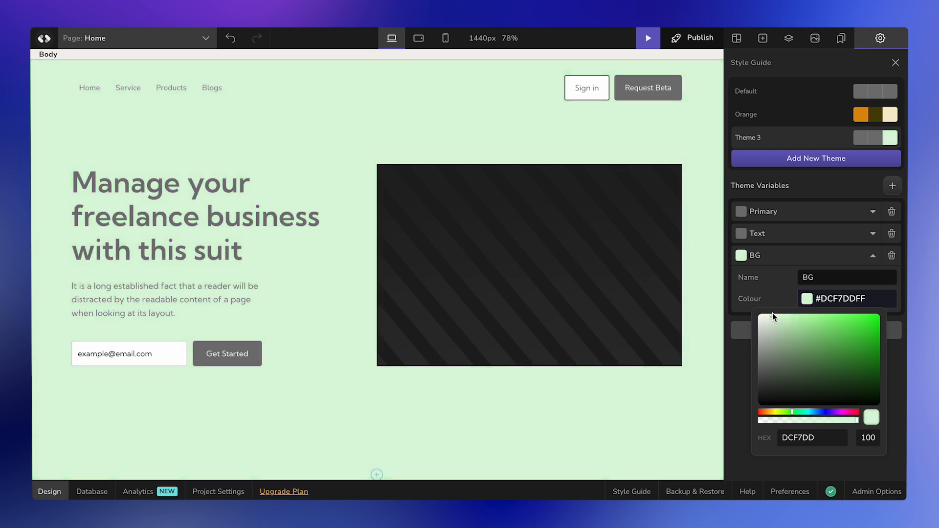
click(745, 363)
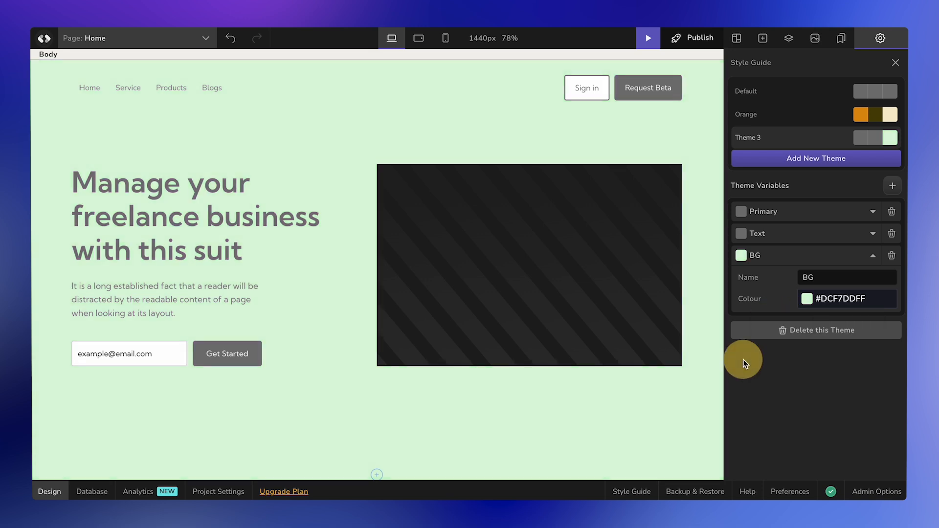
Set the new theme's Primary variable to the green #1E8A02.
click(786, 214)
click(807, 255)
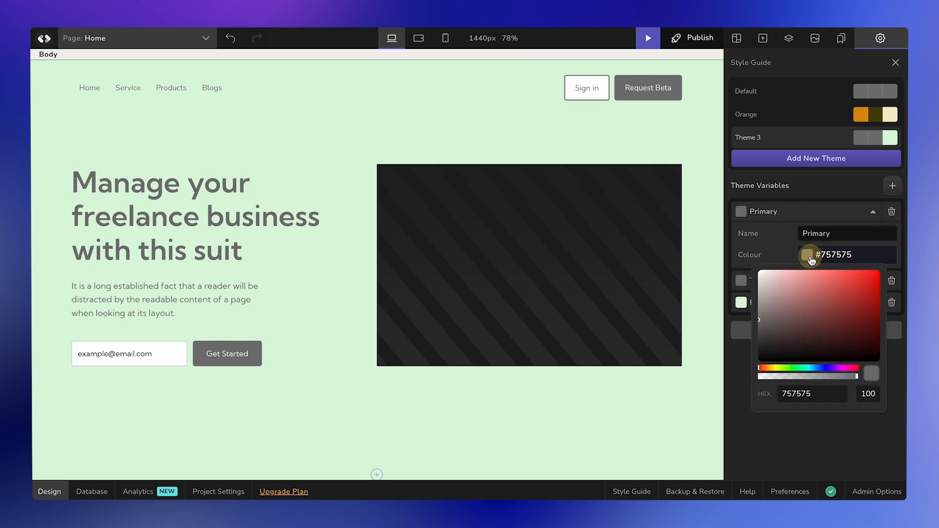
click(790, 368)
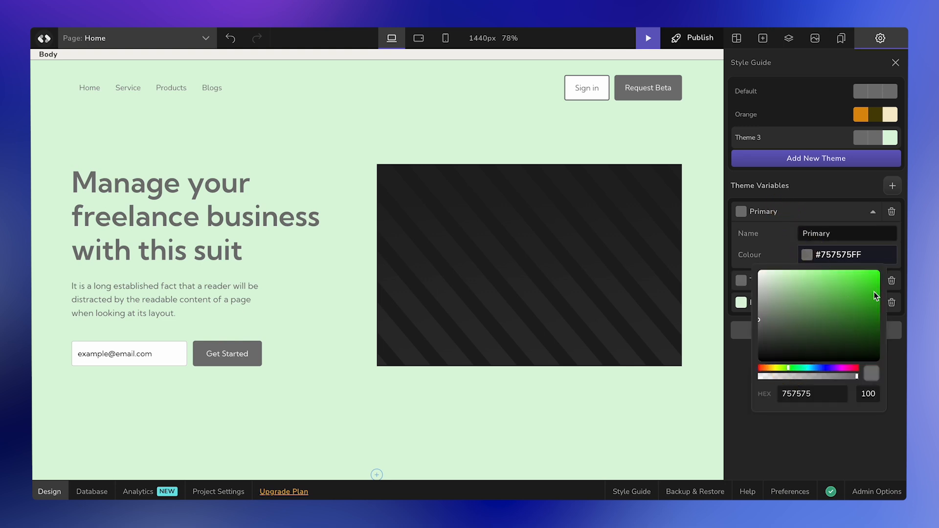
drag(875, 295, 877, 312)
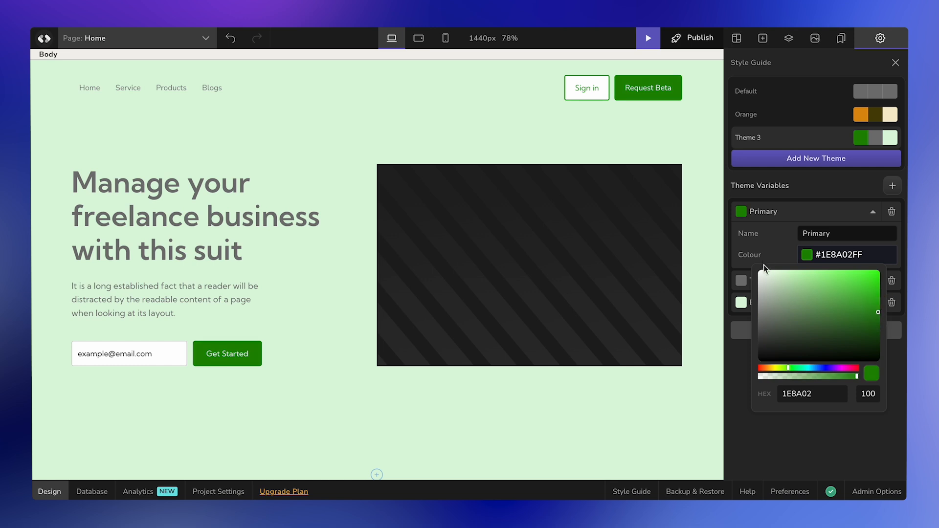
click(764, 265)
Set the new theme's Text variable to the dark green #024106.
click(781, 280)
click(811, 281)
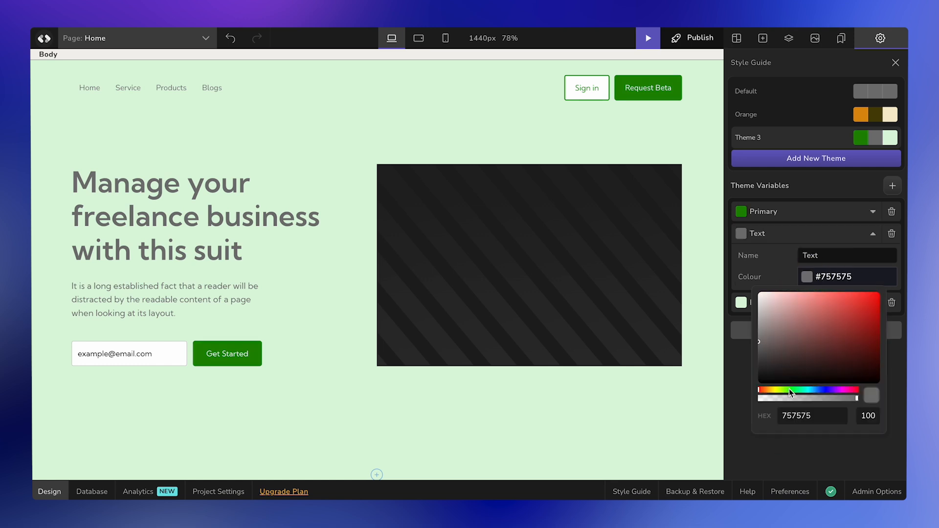
click(793, 390)
drag(870, 339, 875, 360)
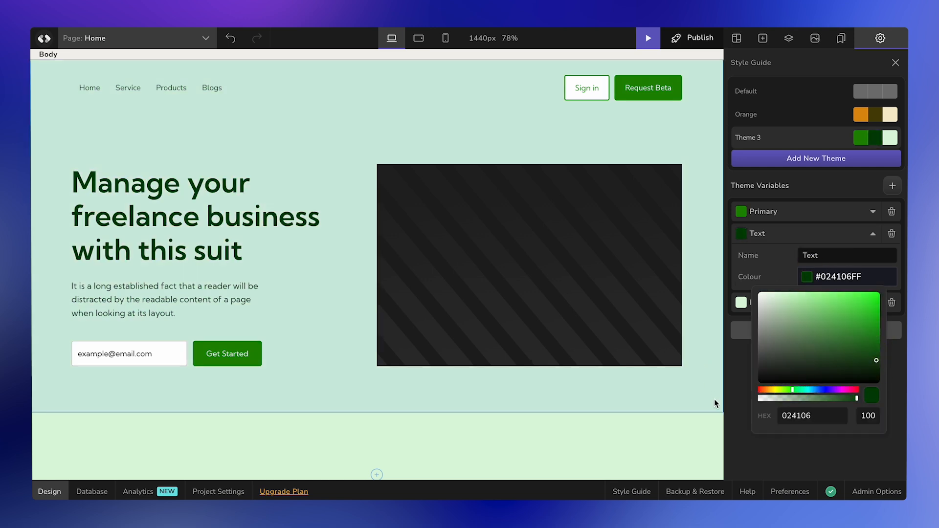
click(741, 435)
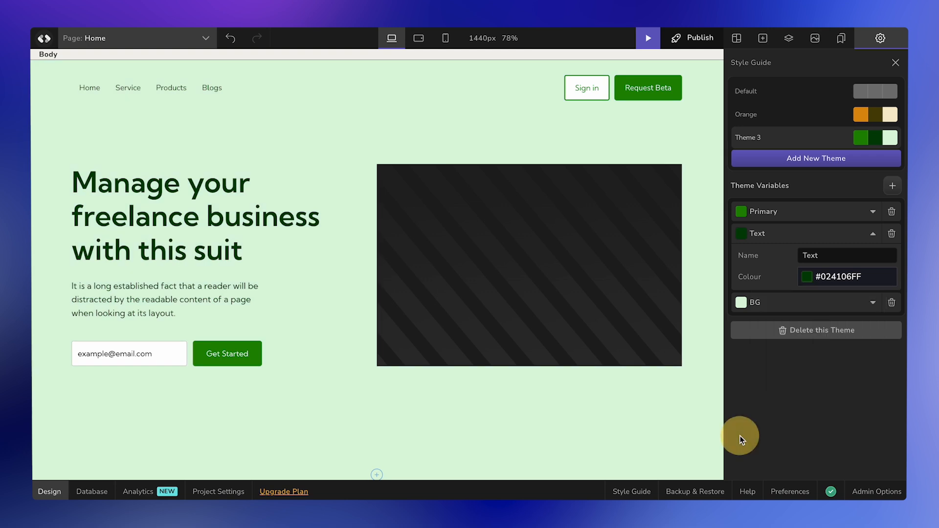
Rename Theme 3 as Green in the style guide.
click(770, 138)
click(758, 138)
text(Gr)
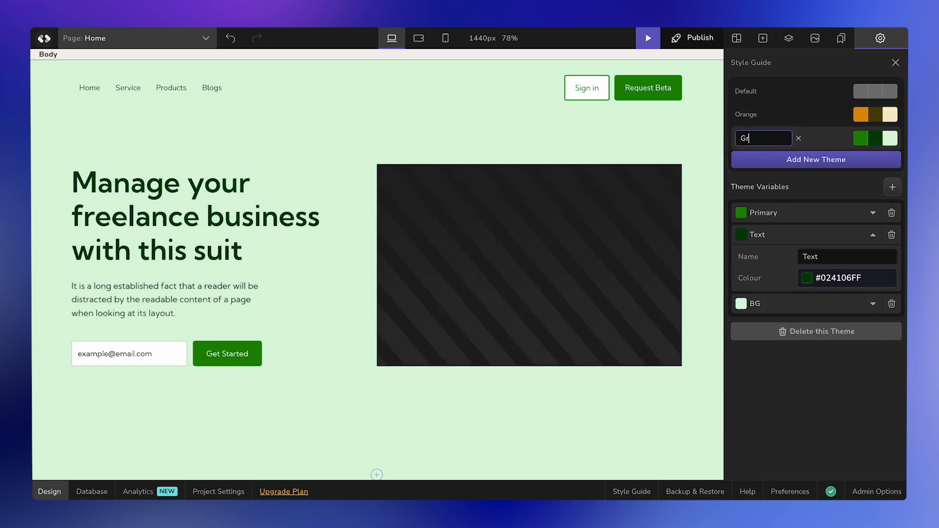
text(een)
click(812, 139)
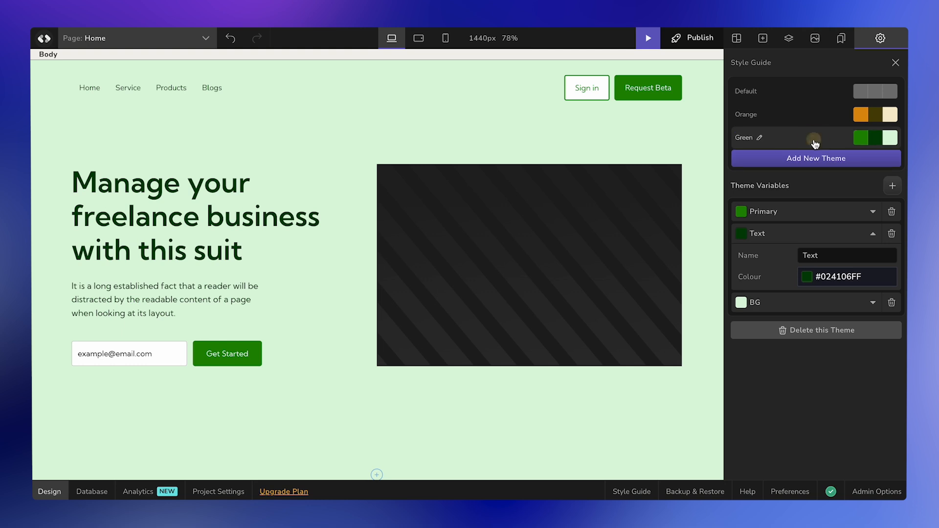
Switch the page between the Orange and Green themes to compare them.
click(799, 117)
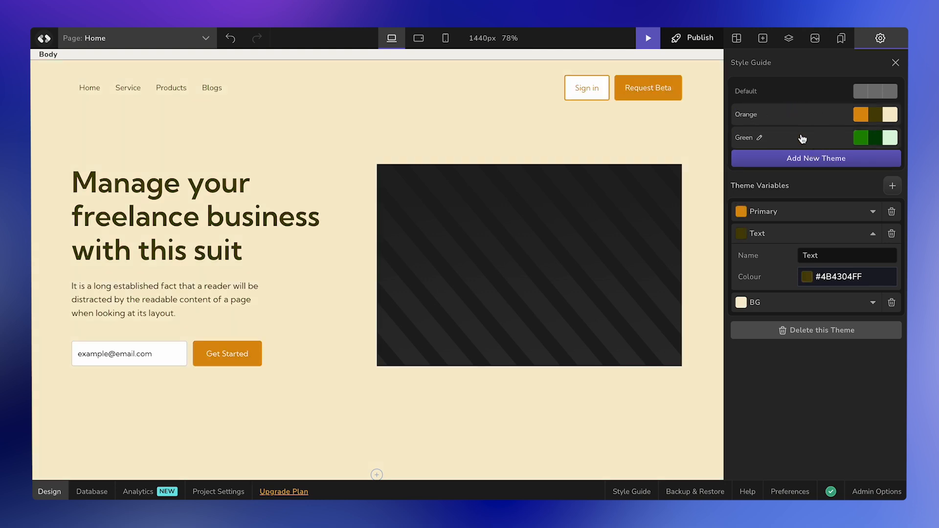
click(802, 139)
click(800, 118)
click(800, 135)
Add another new theme and set its BG variable to a pale lavender blue.
click(812, 158)
click(792, 278)
click(806, 321)
click(841, 345)
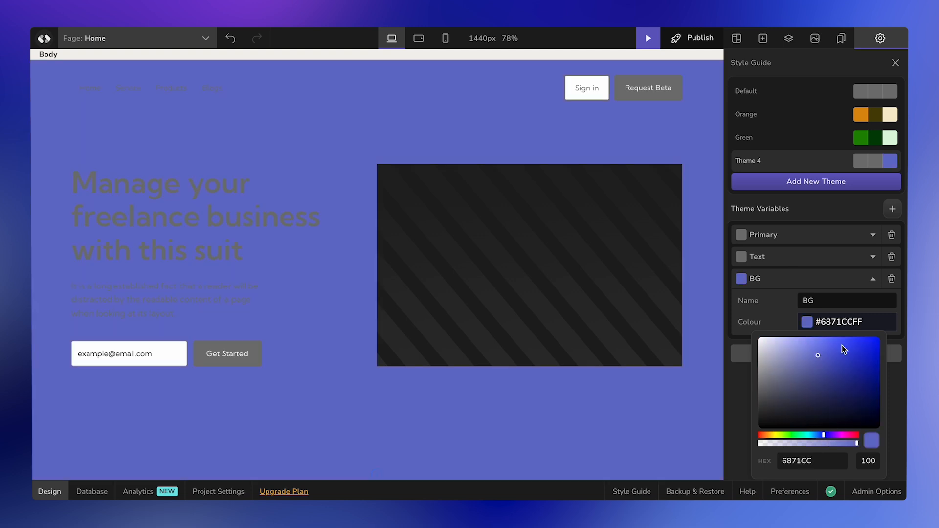
drag(841, 345, 774, 341)
click(778, 296)
Set the Primary variable of Theme 4 to a deep blue.
click(777, 234)
click(806, 277)
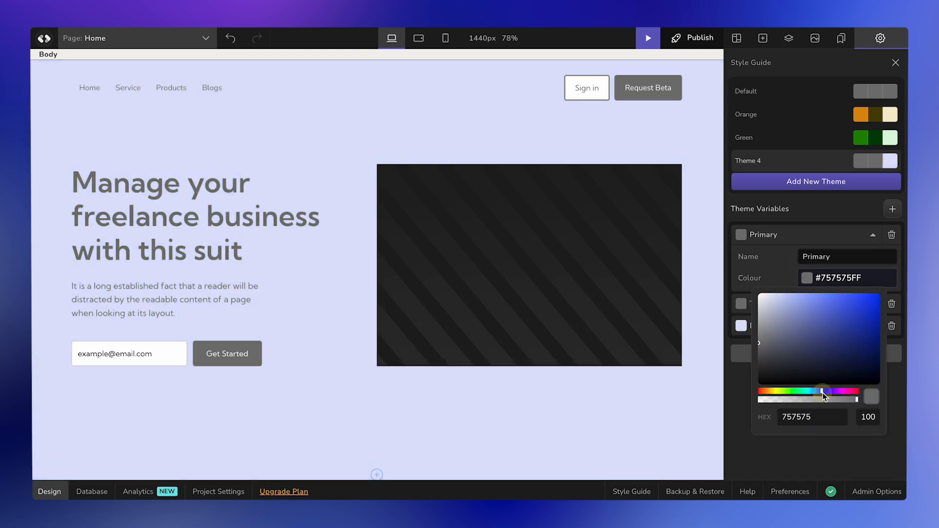
click(872, 323)
Set the Text variable of Theme 4 to the dark blue #061A64.
click(741, 303)
click(807, 299)
click(812, 439)
text(061A64)
Switch the page between the Green theme and the blue Theme 4 to compare them.
click(802, 138)
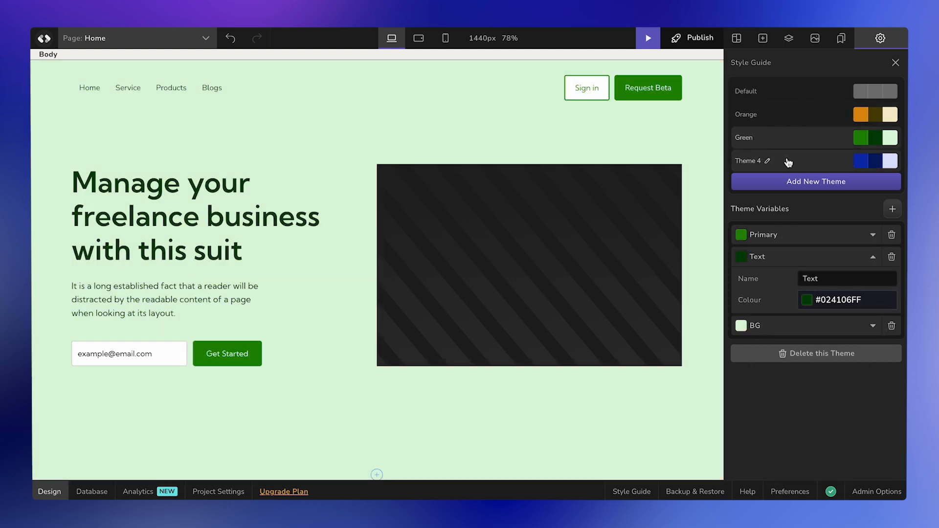
click(795, 161)
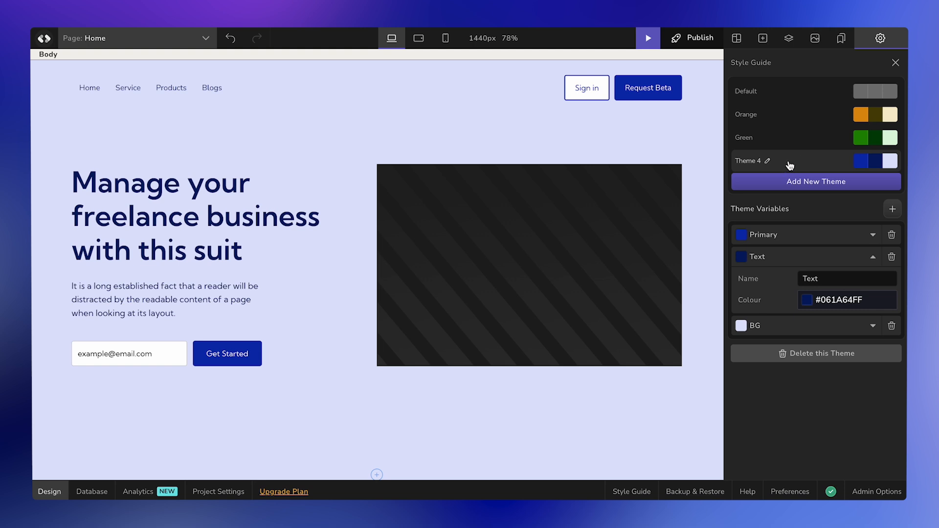
click(790, 165)
click(797, 145)
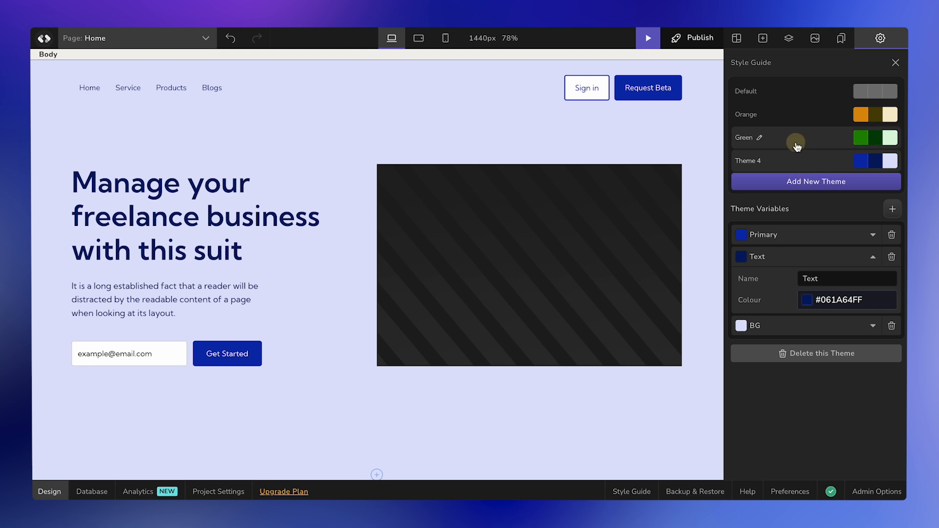
Make the blue Theme 4 active and delete it from the style guide.
click(796, 157)
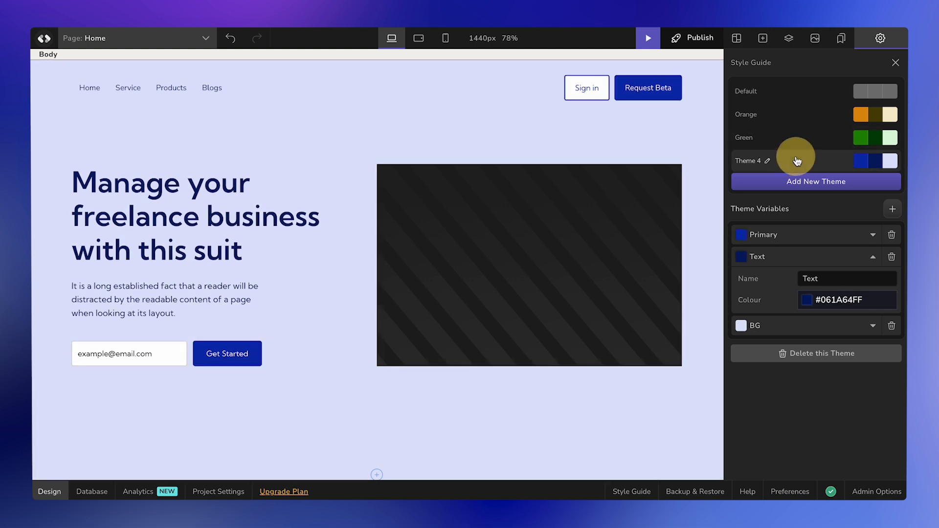
click(869, 358)
click(486, 291)
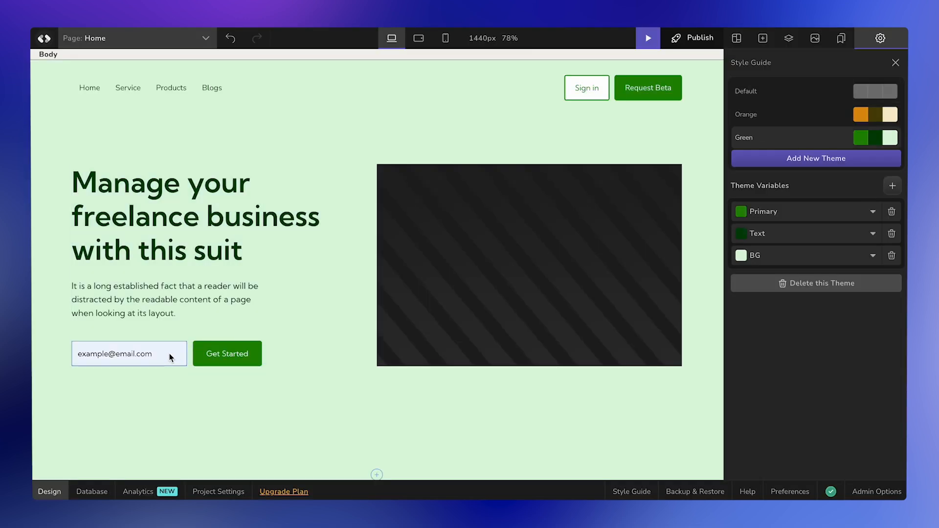
Add a fourth theme variable and set its colour in the Green theme to the near-white #F7FCF7.
click(891, 187)
click(832, 210)
click(806, 320)
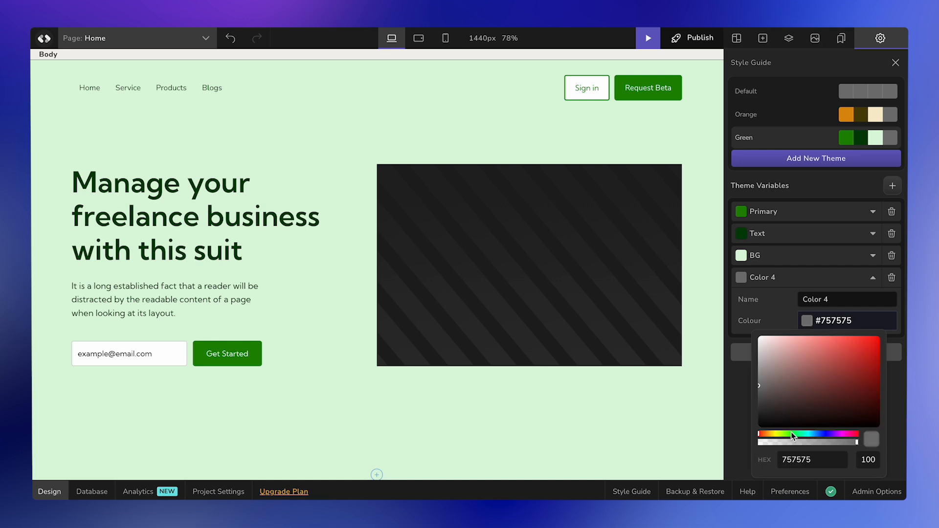
click(792, 433)
click(765, 351)
click(763, 341)
mouse_move(773, 348)
mouse_down()
mouse_move(761, 363)
mouse_move(760, 338)
mouse_up()
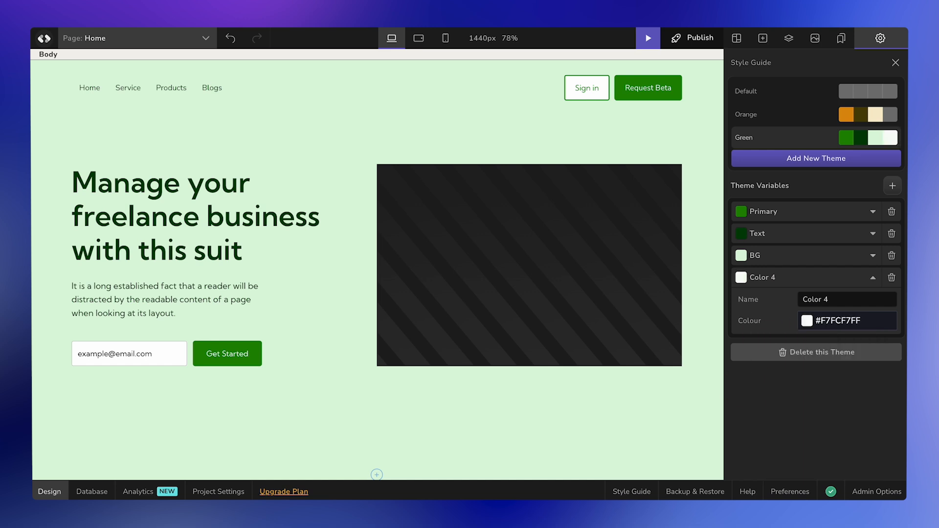